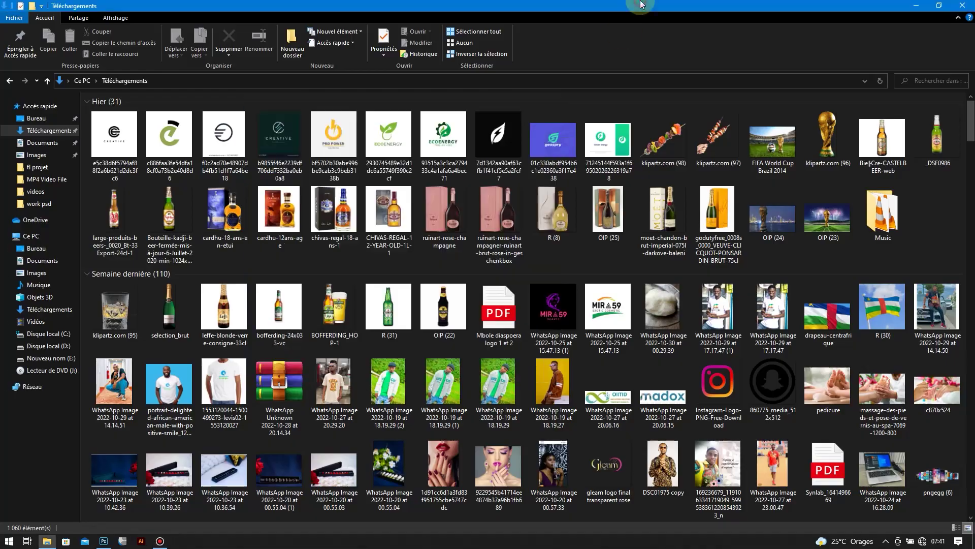
Create a new blank 3000x3000 px square document.
left_click(43, 115)
left_click(473, 252)
left_click(651, 392)
Open the white-jacket man's WhatsApp photo from Téléchargements with Adobe Photoshop.
left_click(46, 540)
double_click(455, 127)
left_click(389, 293)
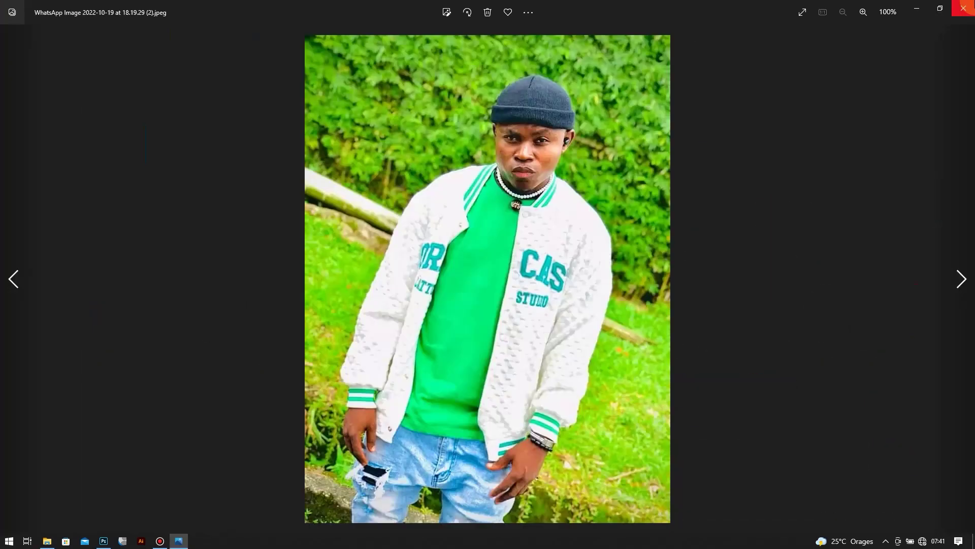
right_click(377, 150)
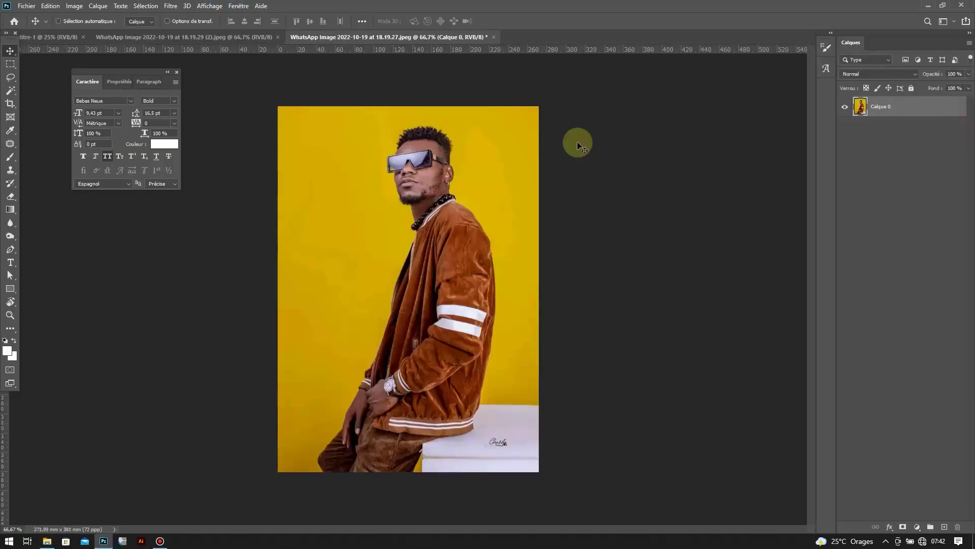
Cut out the brown-jacket man with Select and Mask: radius 4 px, smoothing 37, slight feather and contrast.
left_click(142, 126)
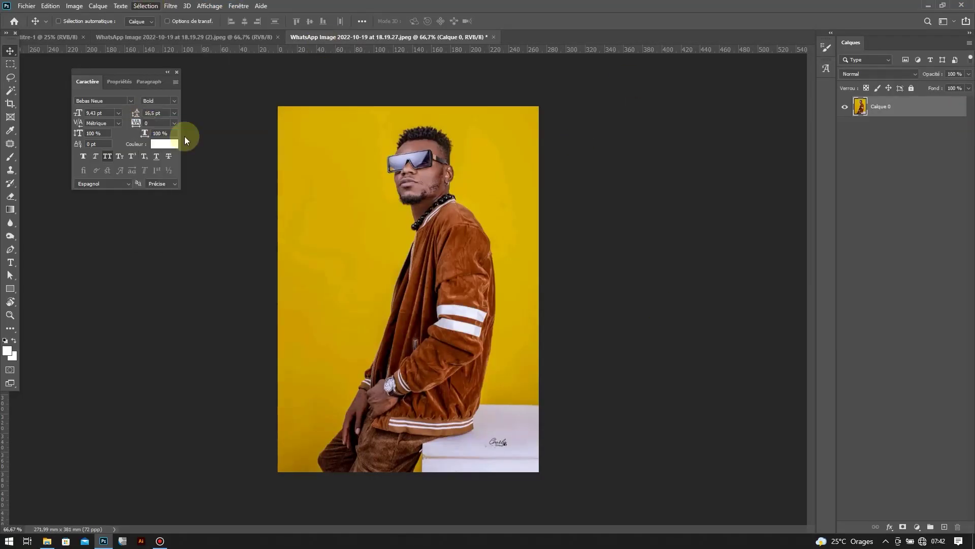
key("ctrl+alt+r")
left_click_drag(823, 196, 841, 195)
left_click_drag(815, 280, 866, 279)
left_click_drag(815, 308, 851, 336)
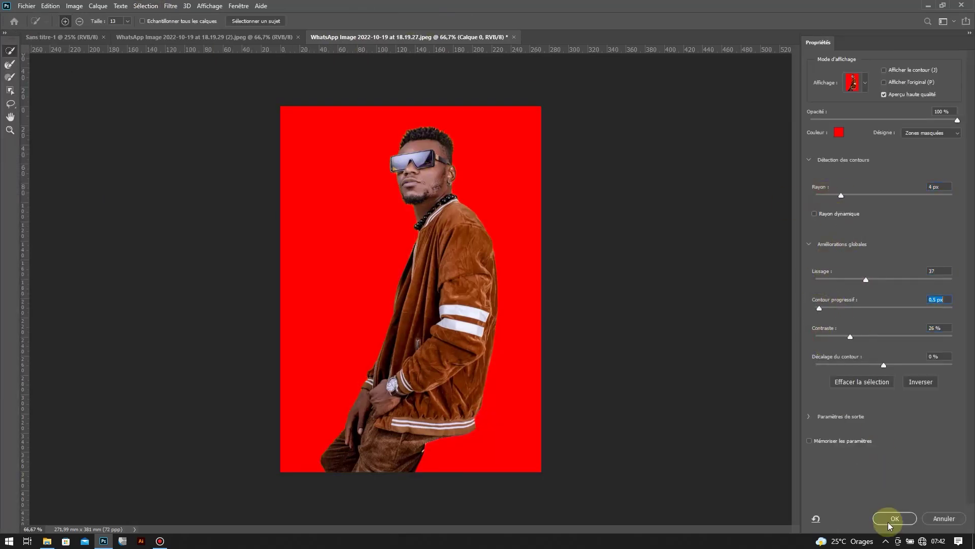
left_click(888, 518)
Cut out the white-jacket man: radius 1 px, smoothing 12, contrast 39%, then hide the original photo layer.
key("ctrl+shift+Tab")
left_click(89, 5)
left_click(111, 113)
key("alt+ctrl+r")
left_click_drag(841, 196, 821, 195)
left_click_drag(866, 280, 832, 279)
left_click_drag(850, 337, 870, 336)
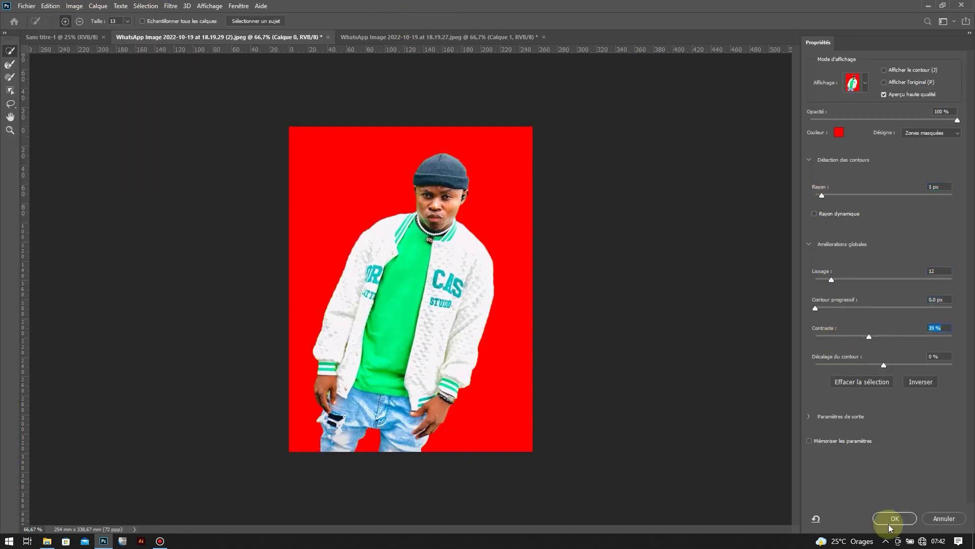
left_click(889, 518)
left_click(846, 128)
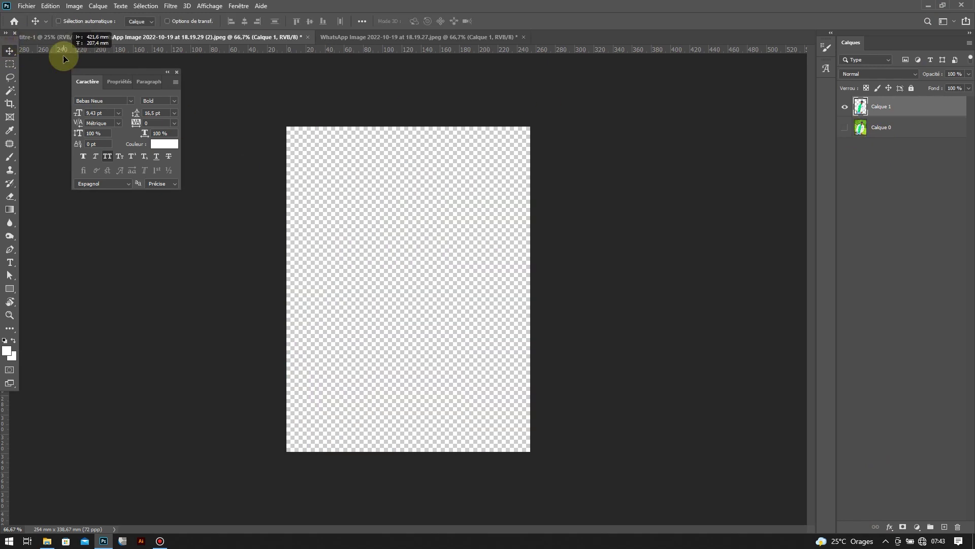
Place the white-jacket man in the square cover, tilted about -10°, enlarged and moved lower.
left_click_drag(472, 260, 355, 298)
key("ctrl+t")
left_click_drag(361, 386, 378, 373)
left_click_drag(339, 327, 414, 413)
left_click_drag(359, 218, 388, 191)
key("Return")
left_click_drag(375, 342, 371, 422)
Bring in the brown-jacket man, flipped horizontally, enlarged and positioned in front.
left_click(447, 36)
left_click_drag(396, 280, 427, 406)
key("ctrl+t")
right_click(422, 380)
left_click(459, 376)
mouse_move(428, 341)
left_mouse_down()
mouse_move(424, 261)
mouse_move(457, 305)
left_mouse_up()
key("Return")
Shrink the brown-jacket man to about 90%, then nudge both men right and down.
key("ctrl+t")
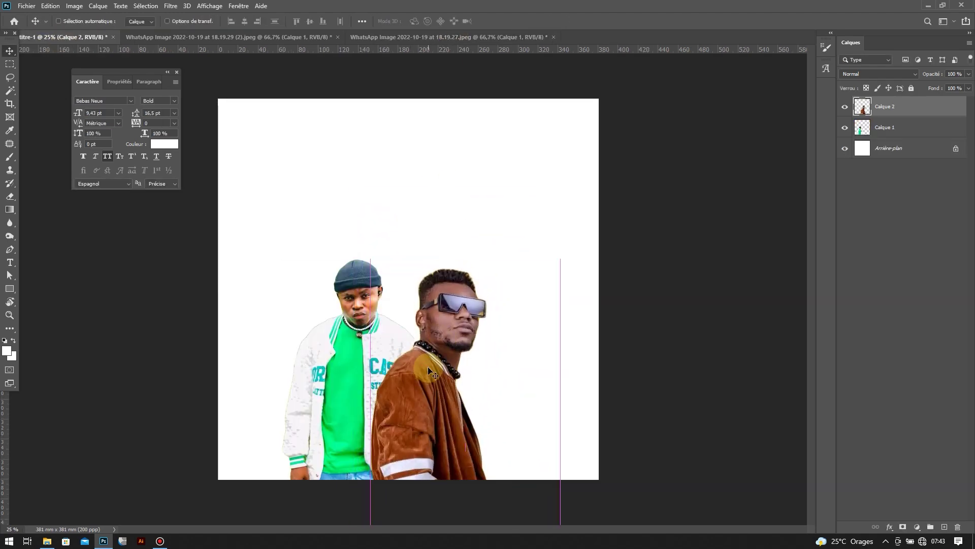
left_click_drag(561, 465, 540, 436)
left_click_drag(424, 417, 409, 414)
key("Return")
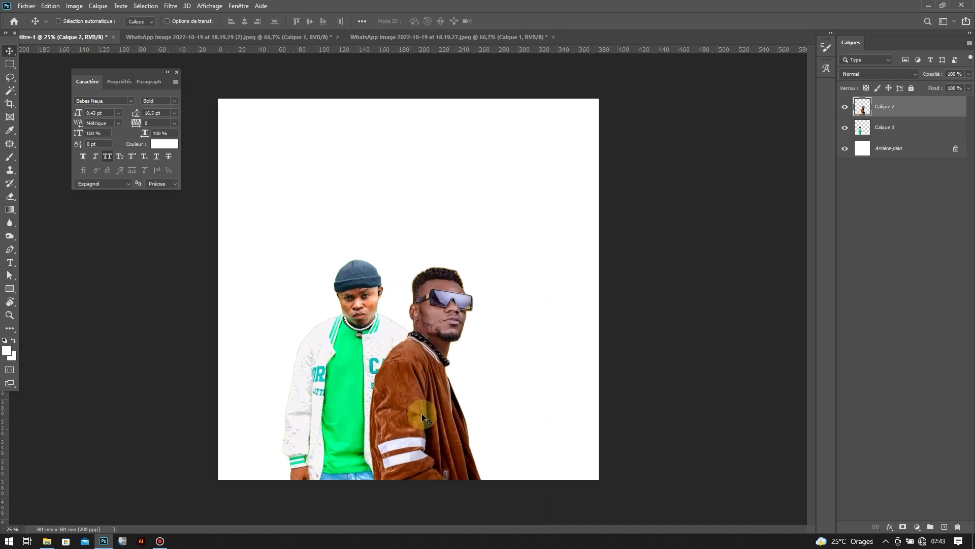
key("ctrl+alt+a")
left_click_drag(452, 314, 462, 319)
key("ctrl+t")
key("Return")
Widen the brown-jacket man slightly.
left_click(436, 376, "ctrl")
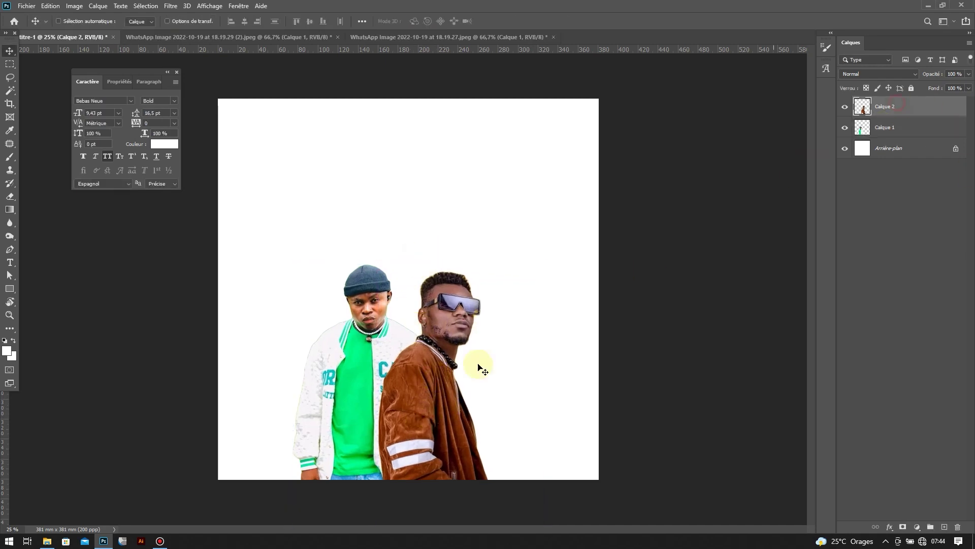
key("ctrl+t")
left_click_drag(542, 429, 535, 427)
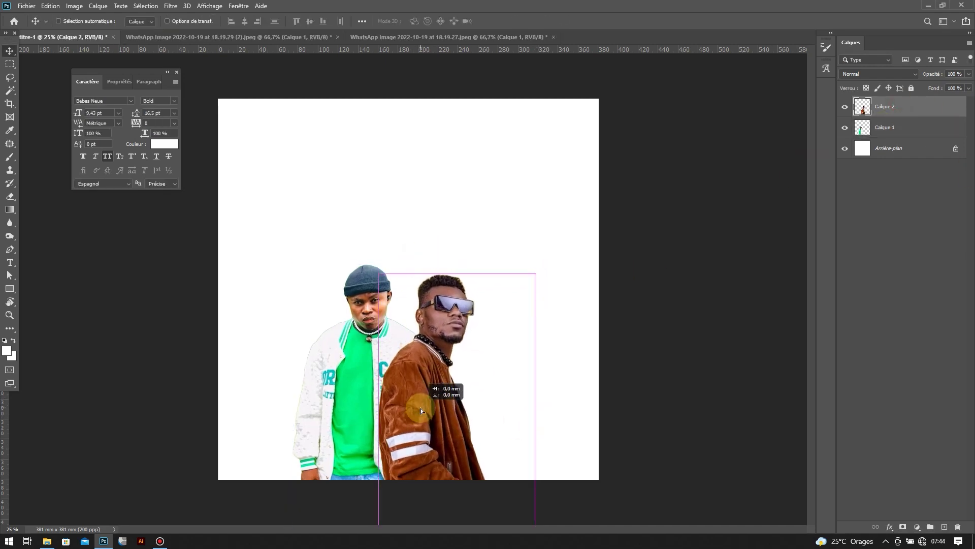
key("Return")
Convert both men's layers to smart objects.
right_click(885, 106)
left_click(858, 231)
right_click(883, 127)
left_click(762, 246)
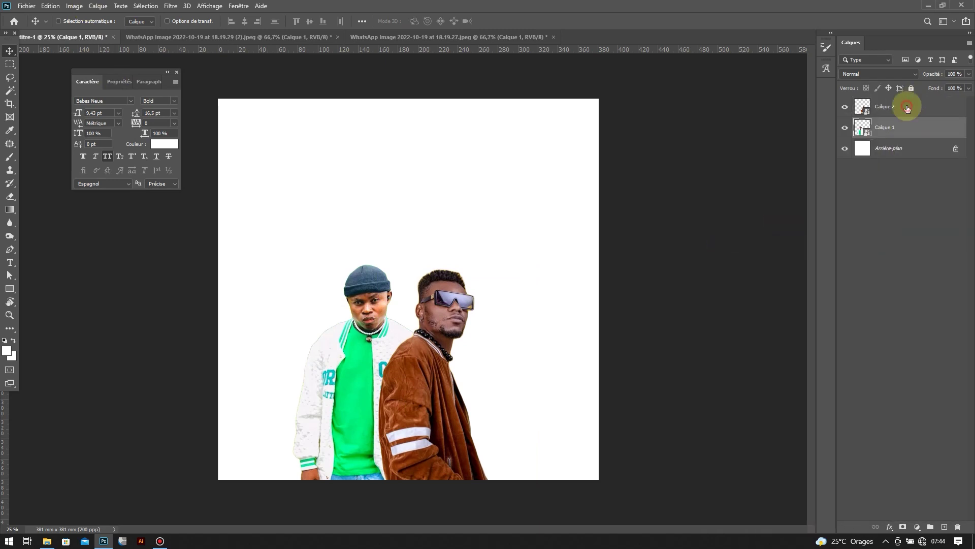
Apply Shadows/Highlights to the brown-jacket man with midtone contrast about +60 and colour +53.
left_click(903, 106)
left_click(98, 5)
left_click(227, 203)
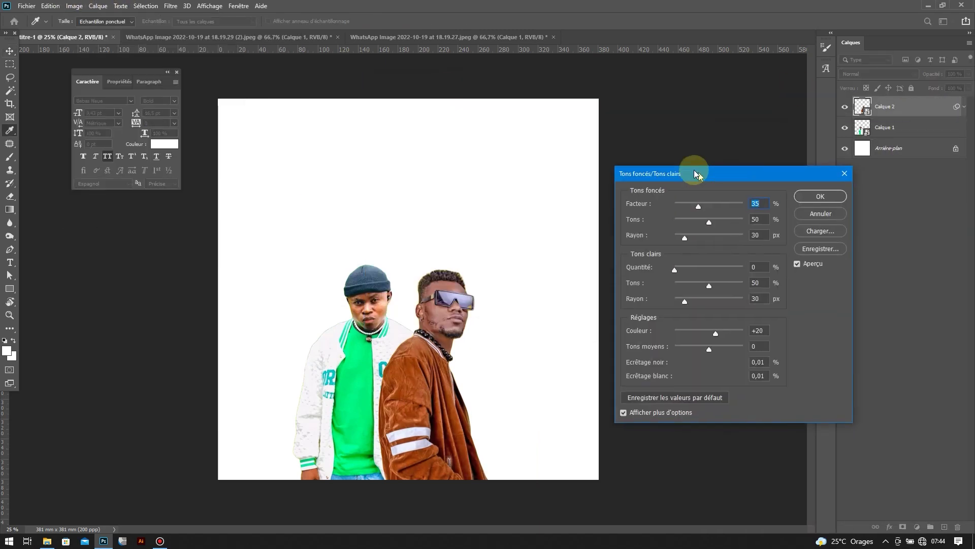
mouse_move(701, 345)
left_mouse_down()
mouse_move(722, 346)
mouse_move(719, 330)
left_mouse_up()
mouse_move(667, 265)
left_mouse_down()
mouse_move(687, 265)
mouse_move(666, 235)
left_mouse_up()
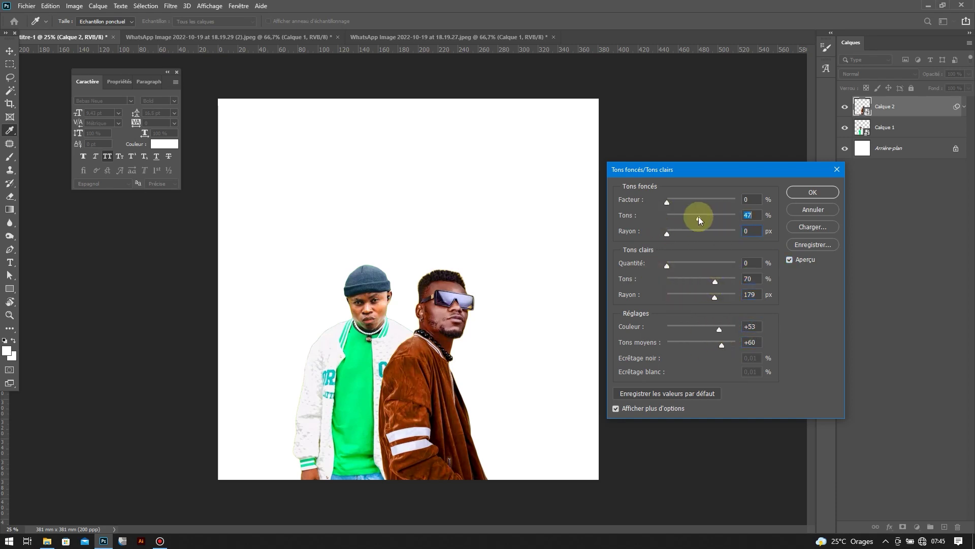
left_click(699, 218)
left_click(789, 259)
left_click(801, 196)
double_click(914, 140)
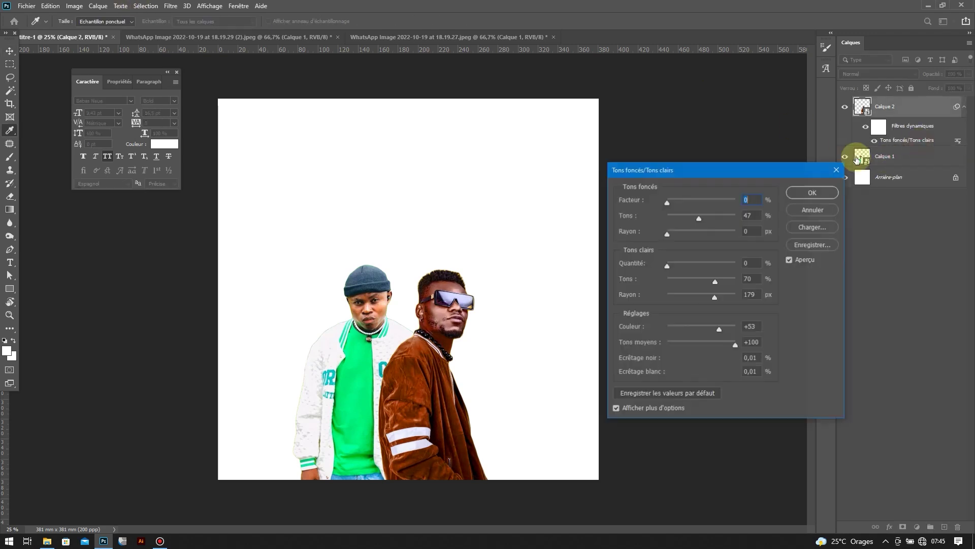
left_click_drag(727, 340, 715, 342)
left_click(807, 191)
Apply Shadows/Highlights to the white-jacket man with raised midtone contrast.
left_click(885, 156)
left_click(74, 5)
left_click(243, 201)
left_click_drag(704, 343, 724, 345)
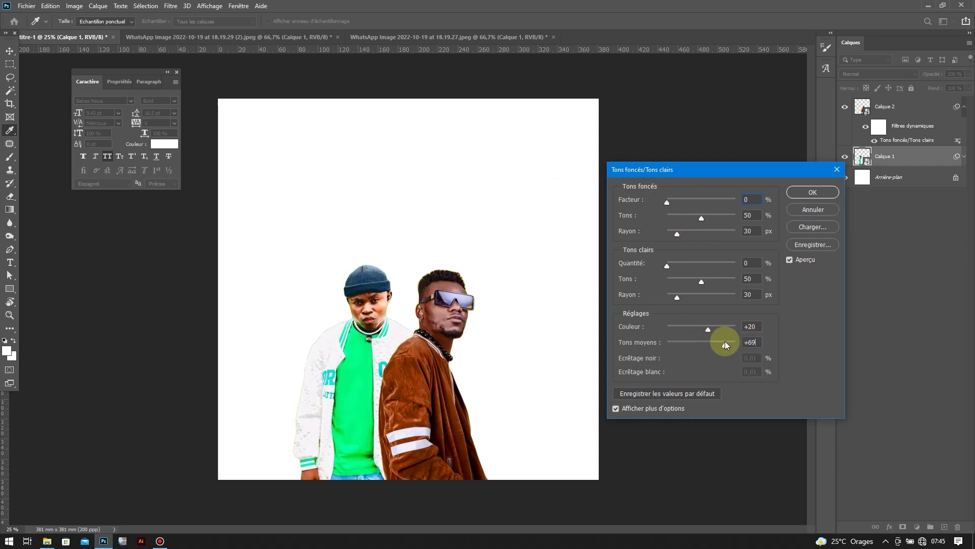
left_click(813, 192)
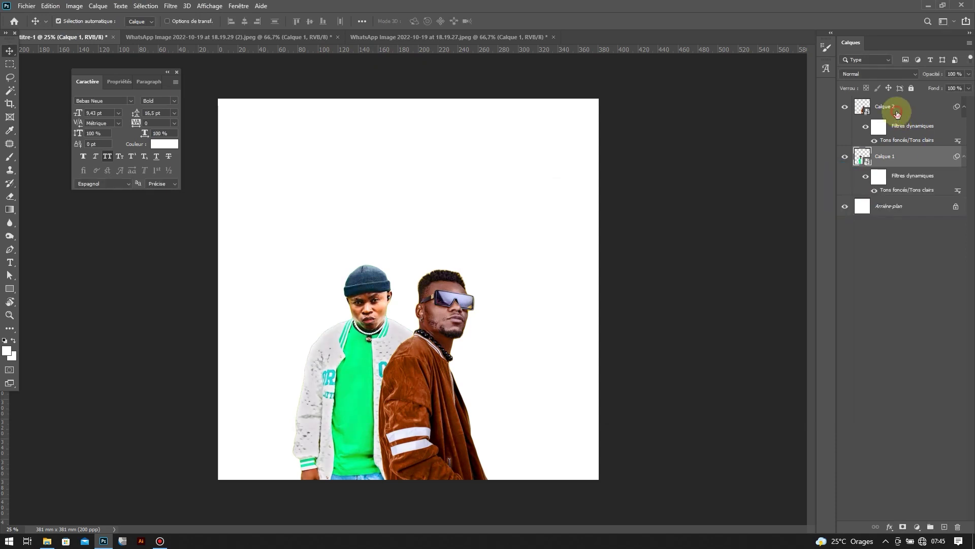
Group the two men and add a dark green #0f492c solid colour fill behind them.
left_click(889, 106, "shift")
left_click(931, 527)
left_click(955, 121)
left_click(917, 527)
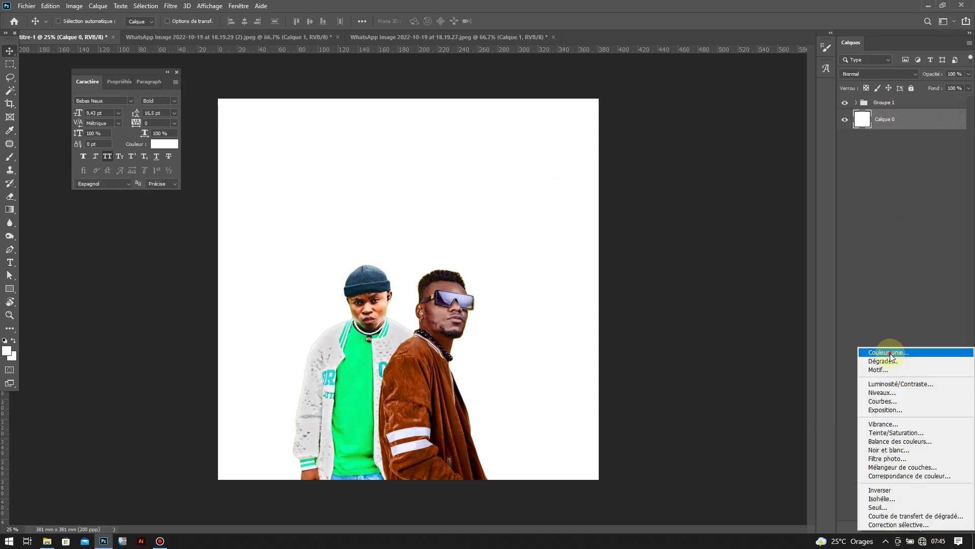
left_click(873, 347)
left_click(747, 380)
mouse_move(732, 310)
left_mouse_down()
mouse_move(710, 409)
mouse_move(708, 397)
left_mouse_up()
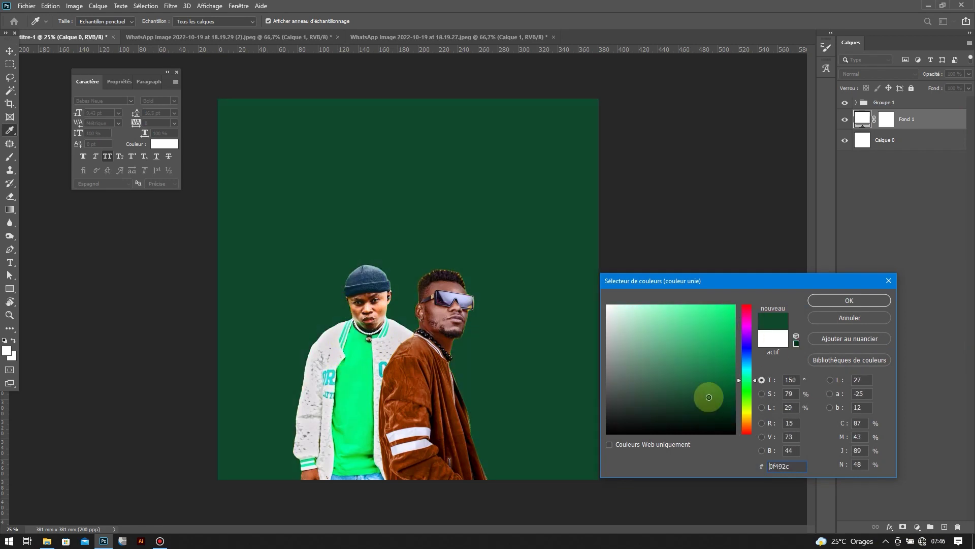
left_click(854, 300)
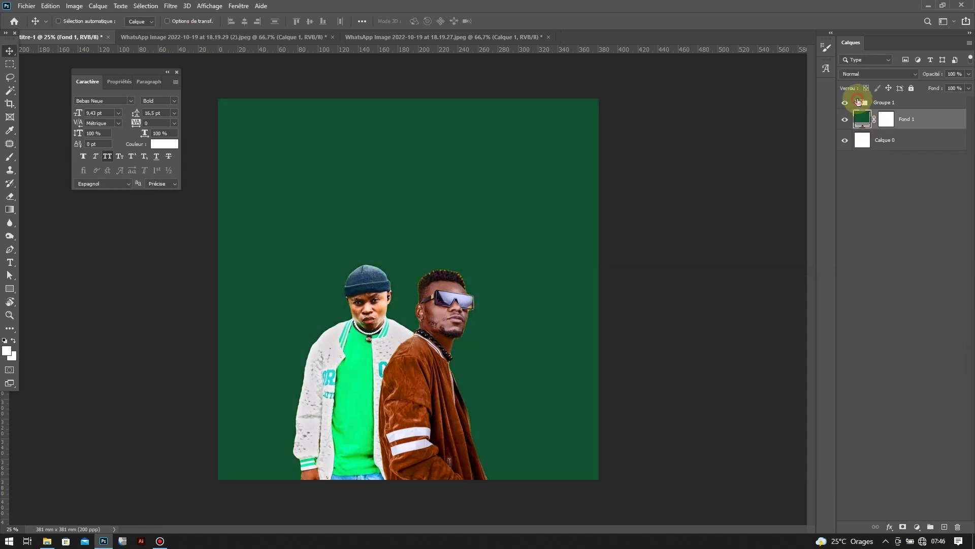
Expand the group and select the brown-jacket man's layer mask for painting.
left_click(856, 102)
left_click(9, 158)
scroll(479, 304, "up", 3)
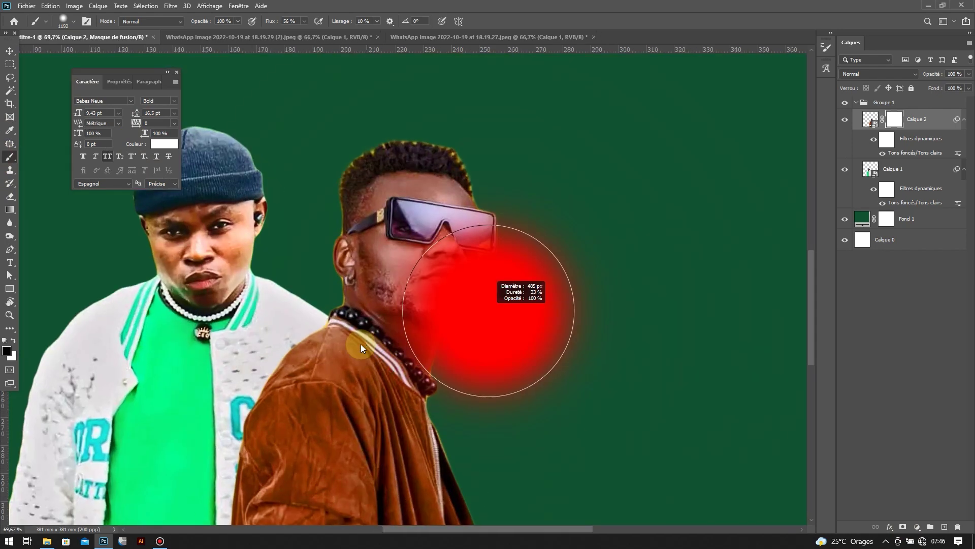
Zoom in and mask cleanly along the man's hair, ear and face.
scroll(409, 352, "up", 3)
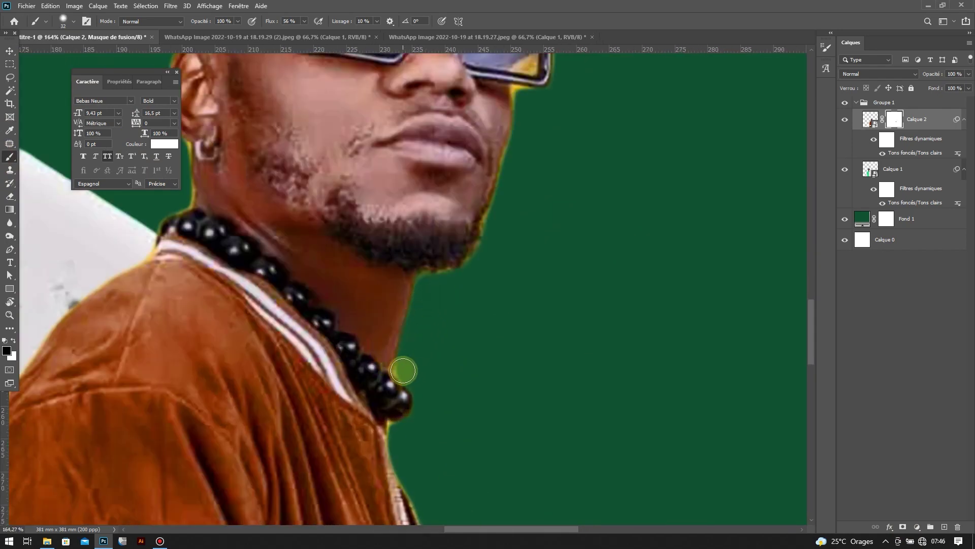
scroll(490, 217, "up", 3)
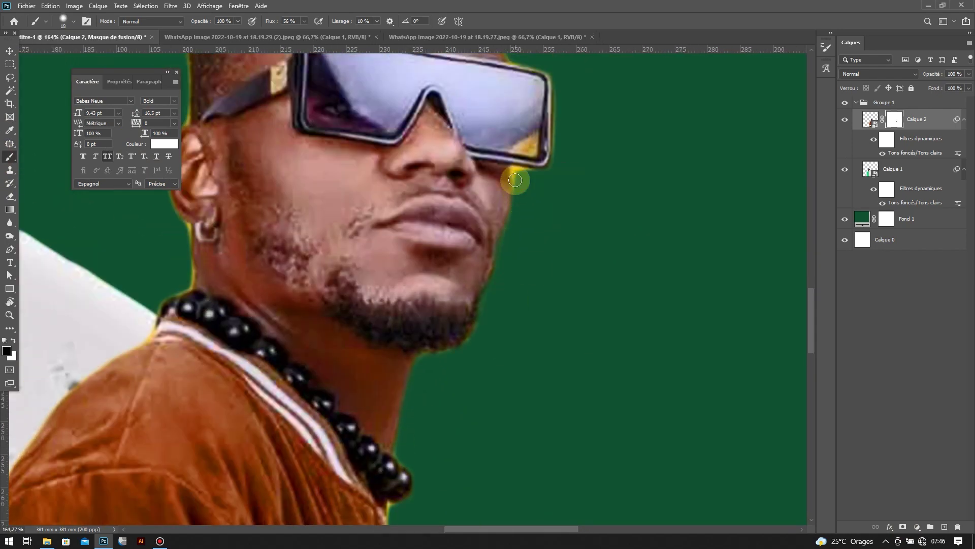
scroll(546, 173, "up", 3)
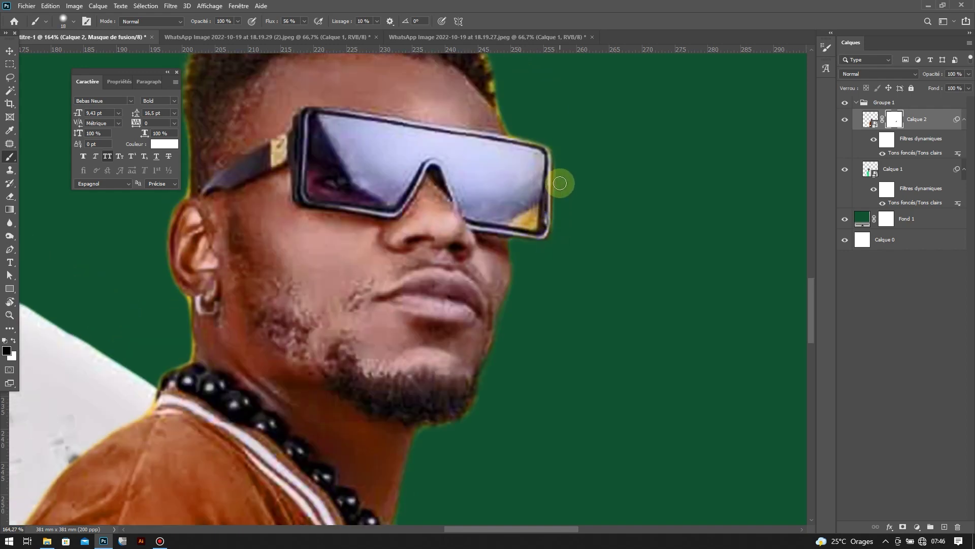
scroll(561, 248, "up", 3)
scroll(500, 213, "up", 2)
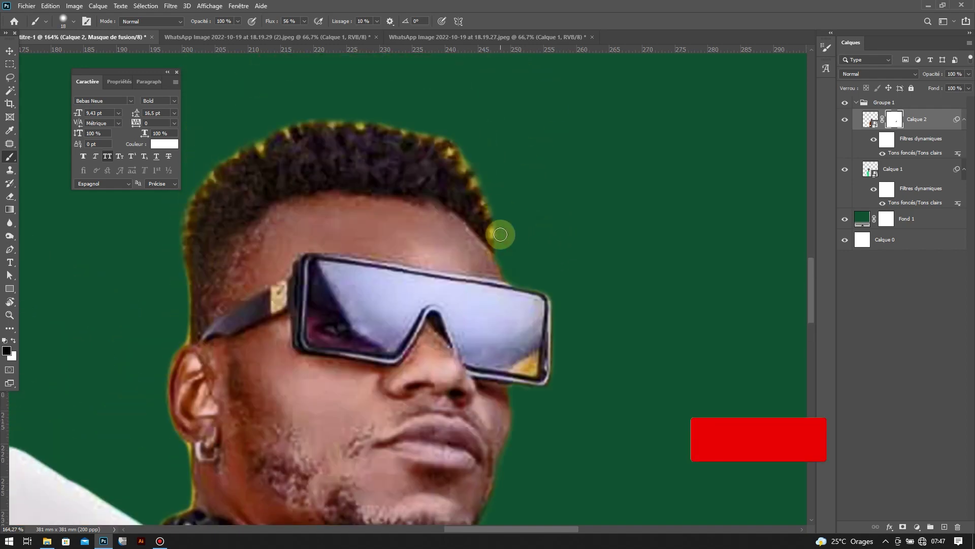
scroll(492, 229, "up", 2)
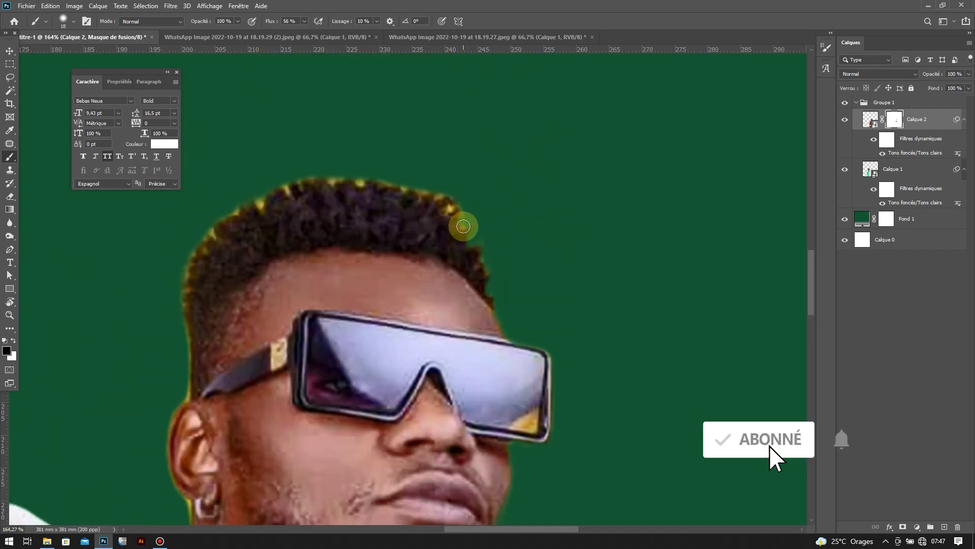
scroll(450, 207, "up", 1)
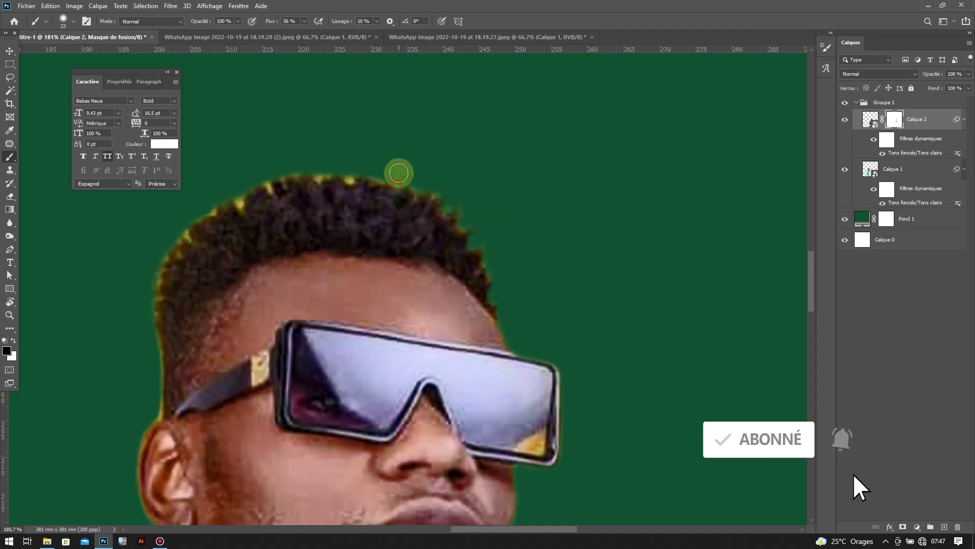
left_click_drag(316, 159, 401, 174)
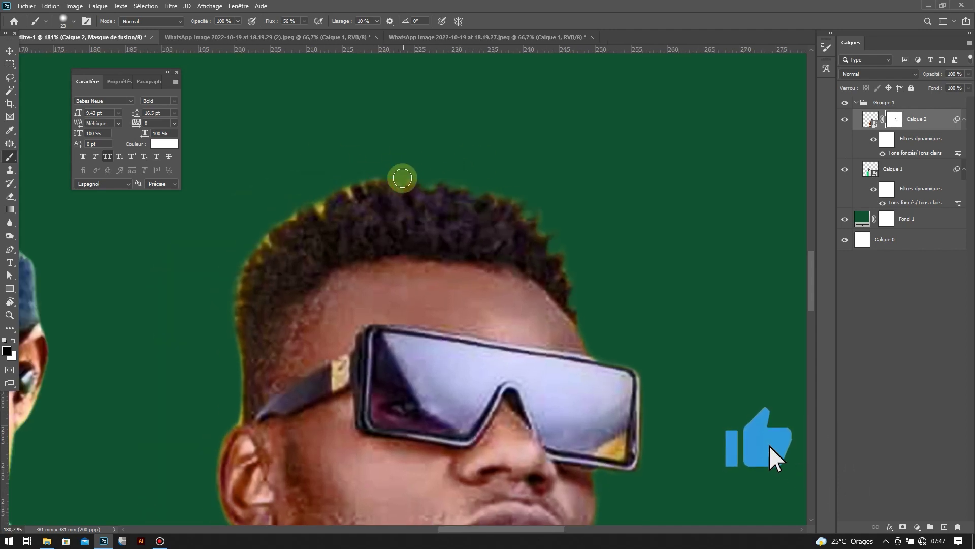
left_click_drag(317, 196, 334, 185)
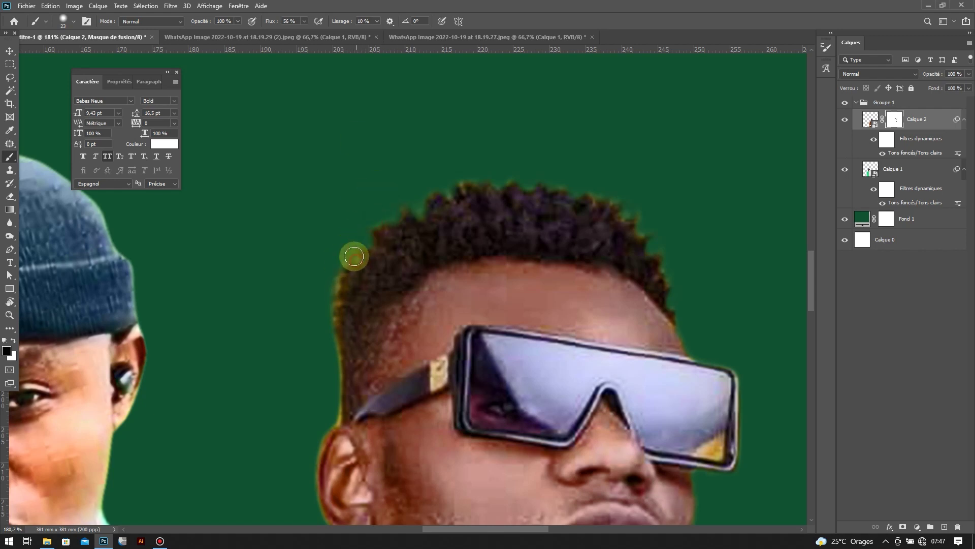
left_click_drag(334, 418, 346, 323)
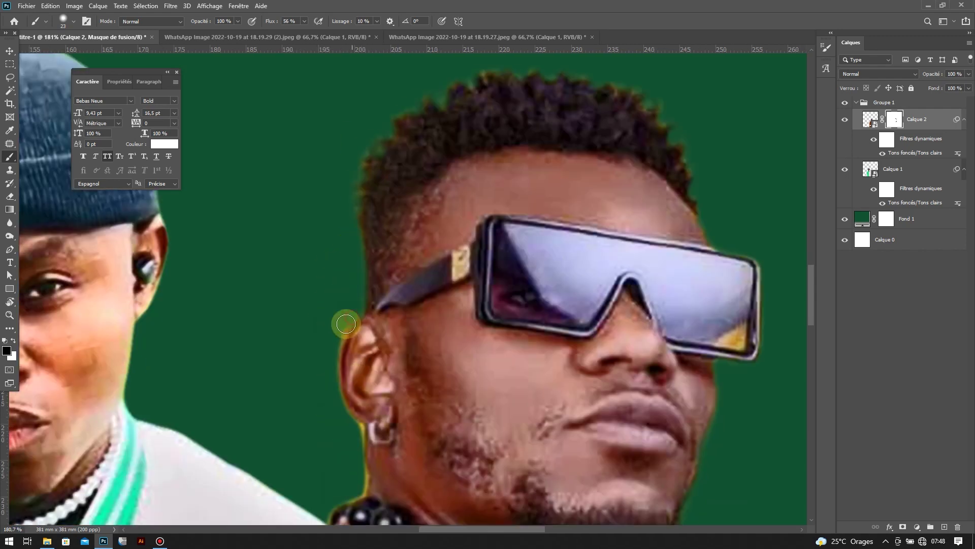
Refine the mask along the jacket edges, then collapse Groupe 1.
scroll(318, 380, "down", 8)
scroll(427, 305, "up", 7)
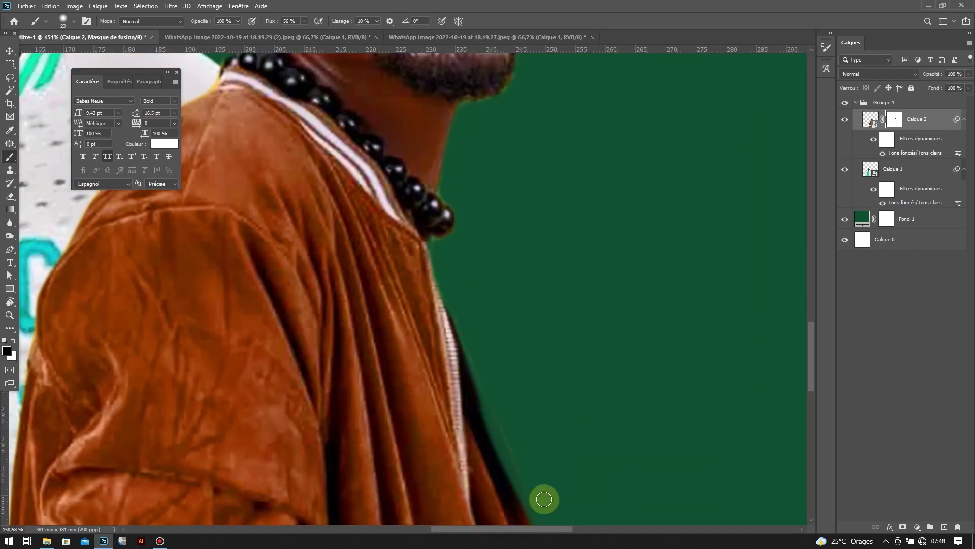
scroll(544, 534, "down", 3)
scroll(563, 497, "down", 3)
scroll(618, 490, "down", 3)
scroll(642, 523, "down", 3)
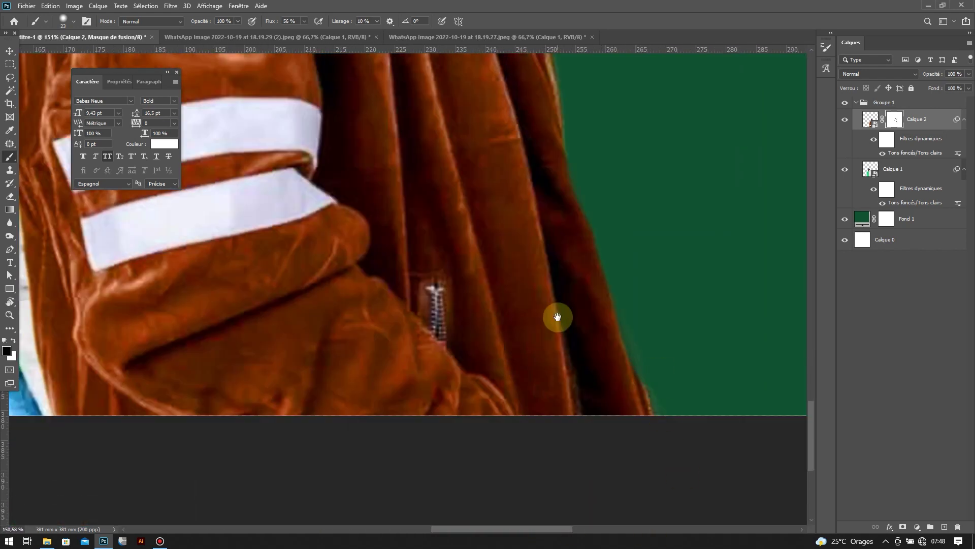
scroll(630, 355, "down", 8)
scroll(380, 266, "up", 2)
scroll(425, 267, "up", 10)
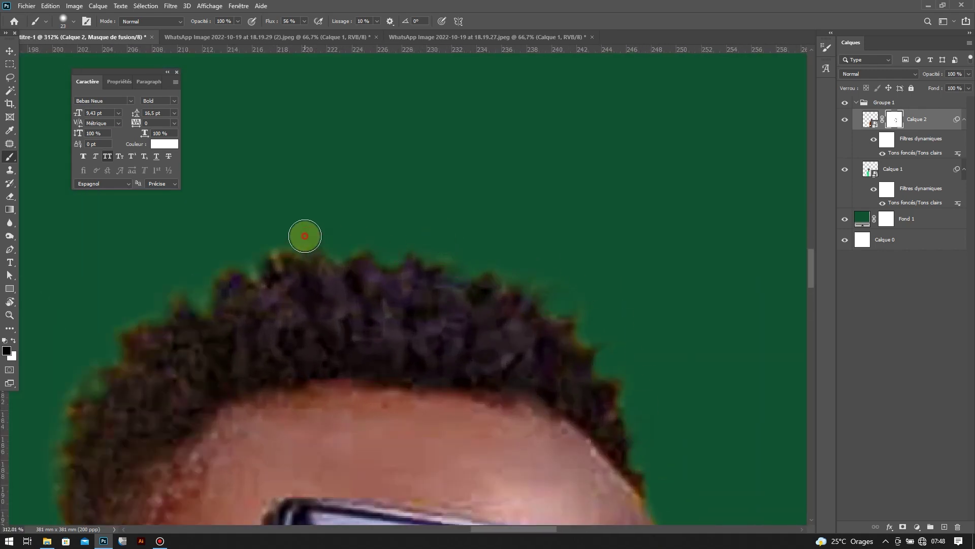
scroll(122, 310, "down", 3)
scroll(209, 269, "left", 3)
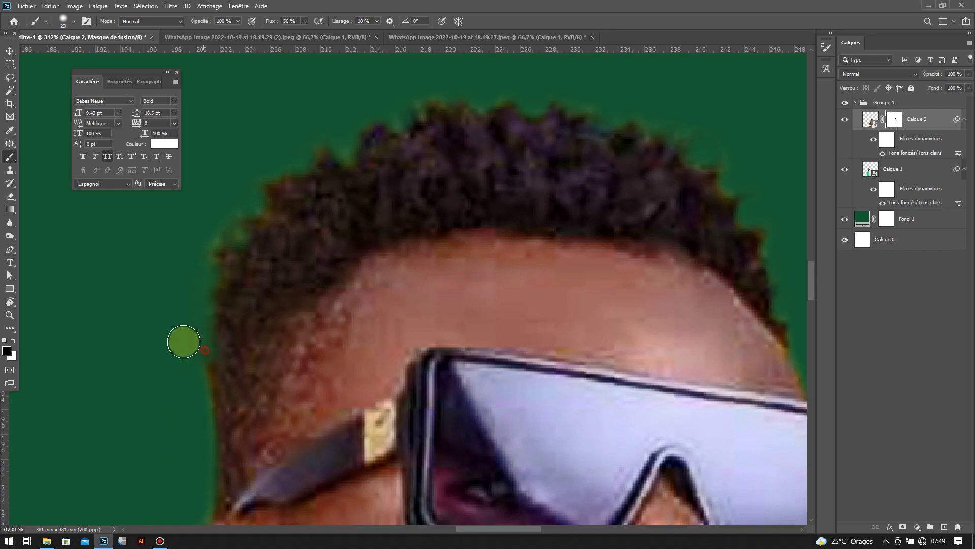
scroll(206, 349, "down", 3)
scroll(218, 392, "down", 4)
scroll(407, 299, "up", 3)
scroll(407, 298, "down", 3)
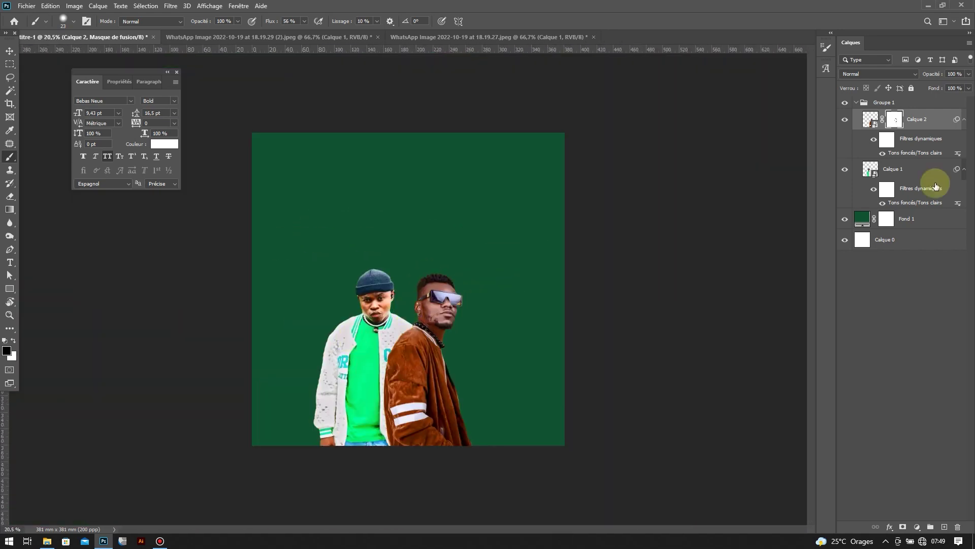
scroll(263, 276, "up", 3)
scroll(264, 276, "down", 2)
scroll(264, 276, "down", 2)
left_click(857, 102)
scroll(467, 279, "down", 1)
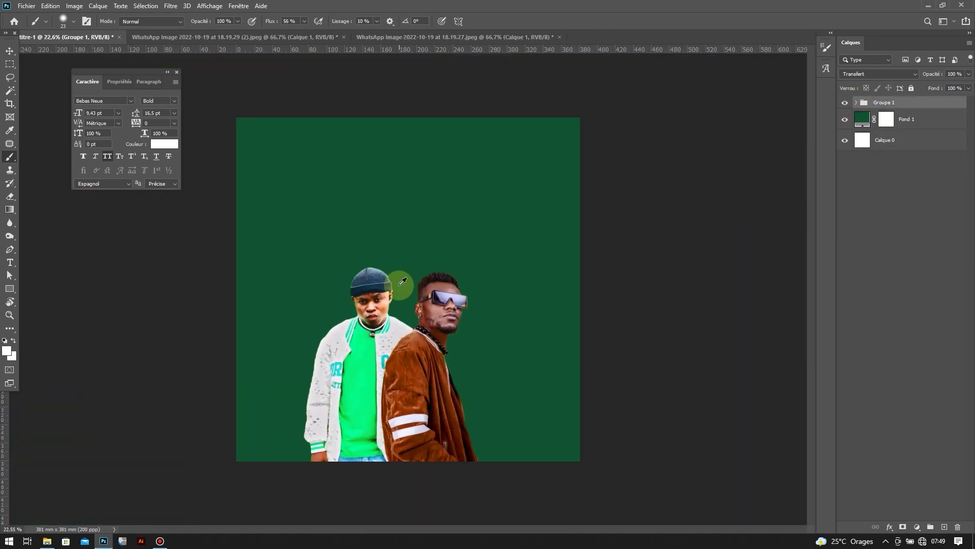
Add the 'MIMIPY FAMILY MUSIC PRESENTE' text line and move it to the top centre.
scroll(467, 279, "down", 1)
scroll(422, 268, "up", 2)
key("v")
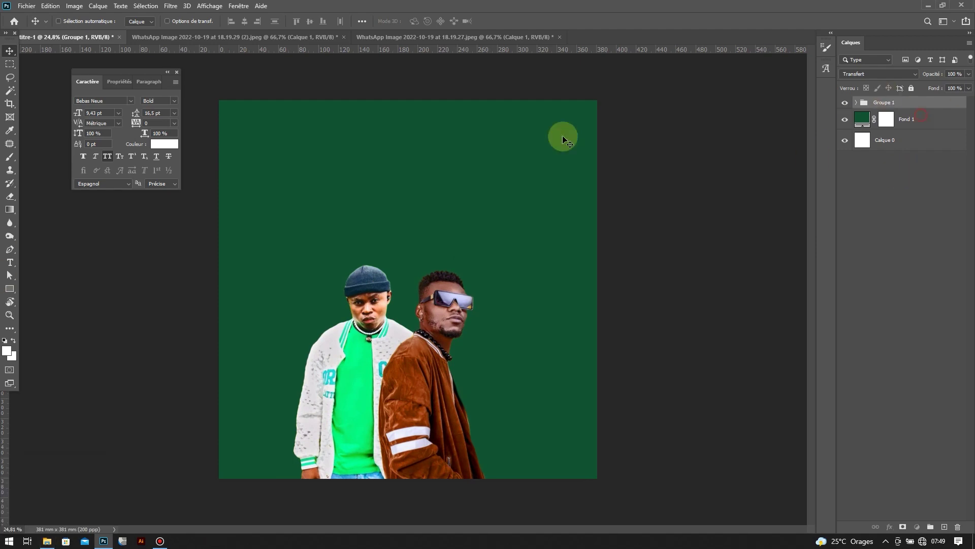
left_click(922, 119)
left_click(10, 262)
left_click(267, 131)
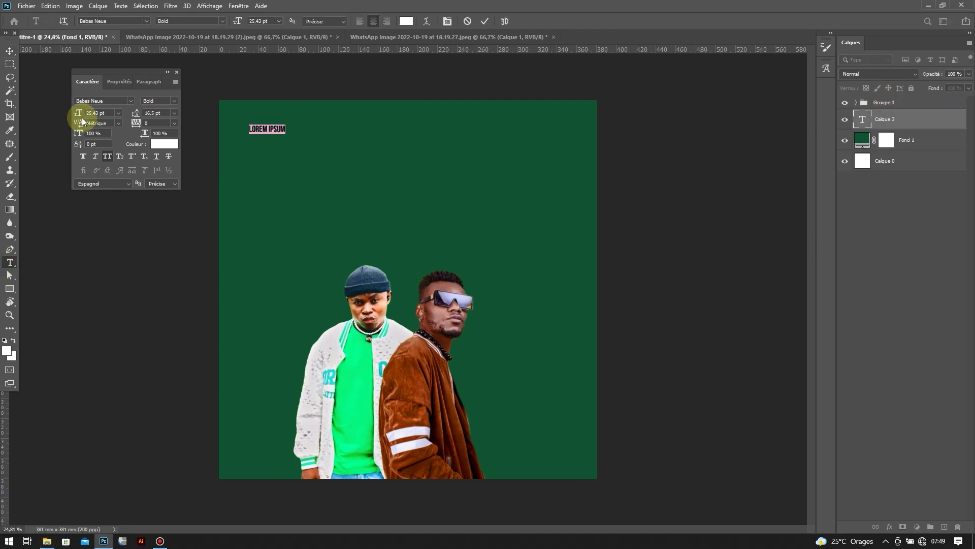
type("music presente")
left_click(10, 51)
left_click_drag(313, 137, 437, 131)
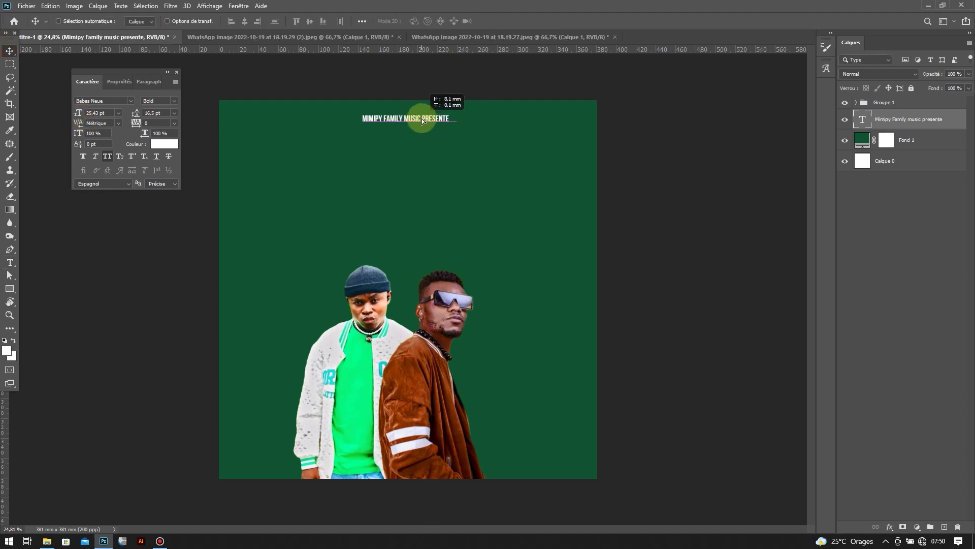
Set the top line's font to Felix Titling from the font list.
left_click(131, 101)
scroll(219, 258, "up", 10)
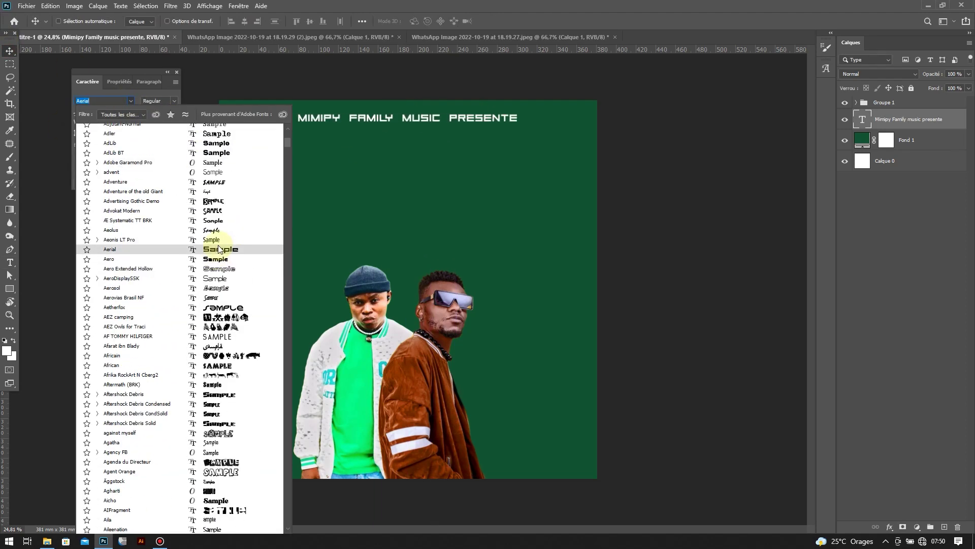
scroll(218, 258, "down", 4)
scroll(218, 264, "down", 3)
scroll(217, 254, "down", 4)
scroll(216, 305, "down", 4)
scroll(217, 305, "down", 4)
scroll(221, 345, "down", 4)
scroll(224, 376, "down", 4)
scroll(221, 350, "down", 4)
scroll(221, 355, "down", 4)
scroll(217, 386, "down", 4)
scroll(223, 407, "down", 3)
scroll(218, 402, "down", 2)
scroll(218, 403, "down", 3)
scroll(216, 386, "down", 3)
scroll(218, 402, "down", 3)
scroll(220, 414, "down", 3)
scroll(220, 411, "down", 3)
scroll(218, 391, "down", 3)
scroll(217, 378, "down", 2)
scroll(220, 393, "down", 3)
scroll(219, 397, "down", 3)
scroll(216, 402, "down", 3)
scroll(216, 495, "down", 3)
scroll(218, 398, "down", 3)
scroll(221, 455, "down", 3)
scroll(218, 455, "down", 3)
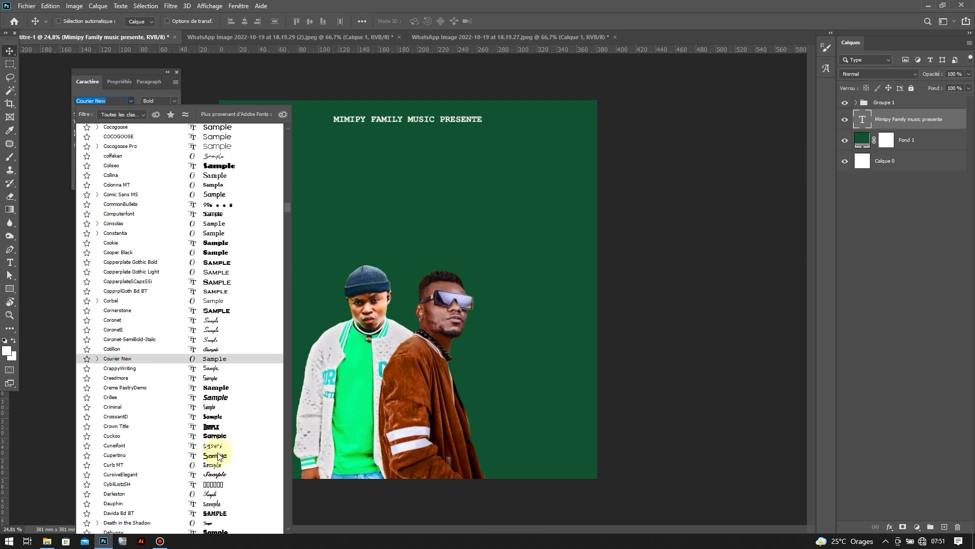
scroll(220, 447, "down", 4)
scroll(222, 386, "down", 4)
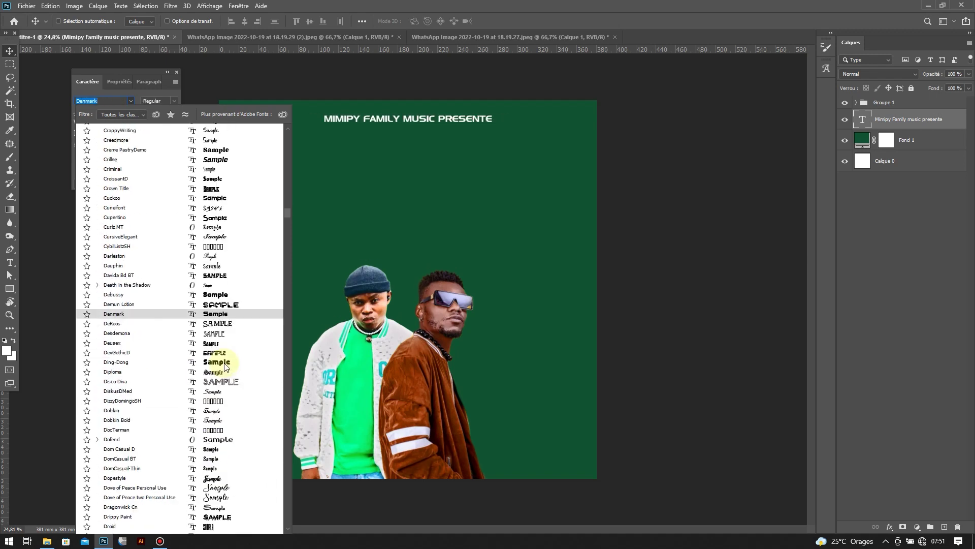
scroll(228, 396, "down", 4)
scroll(231, 416, "down", 4)
scroll(248, 391, "down", 4)
scroll(246, 406, "down", 4)
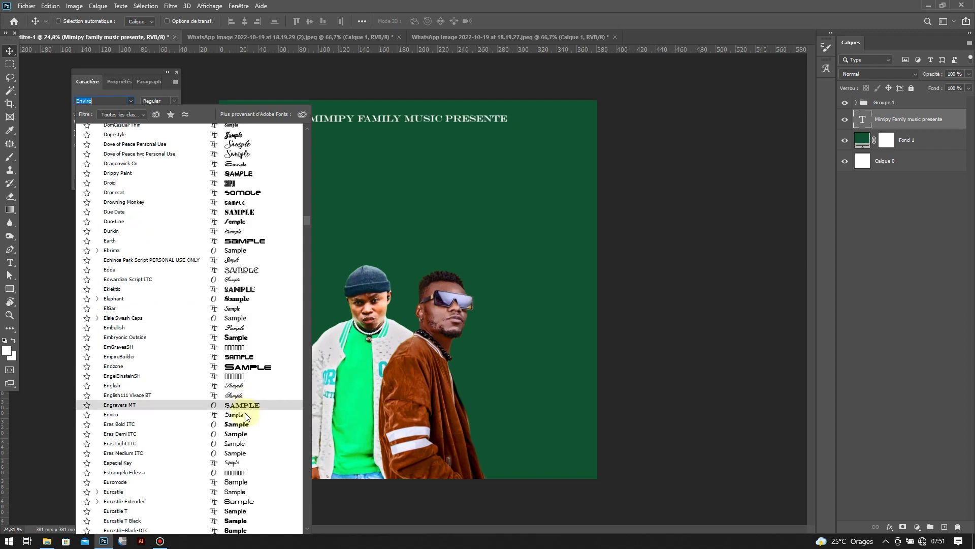
scroll(241, 376, "down", 6)
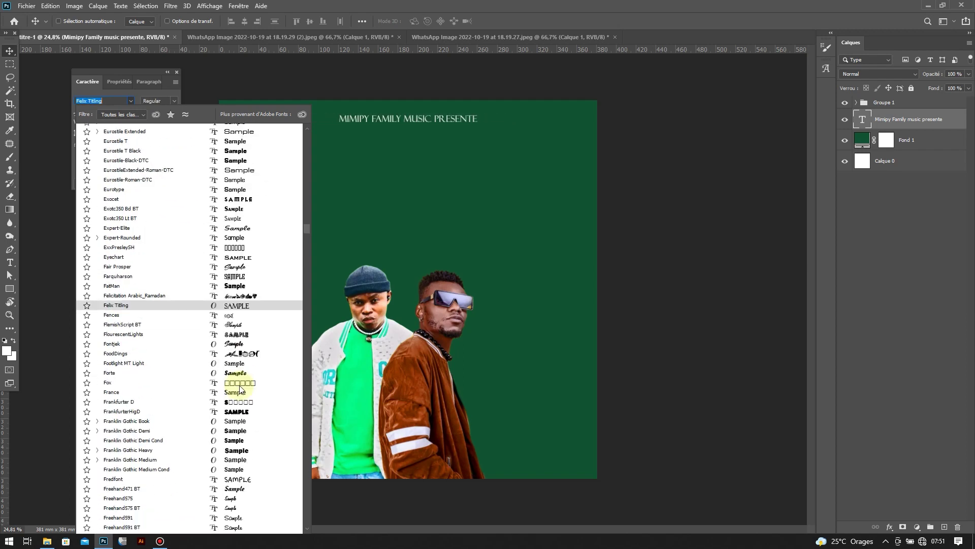
left_click(237, 305)
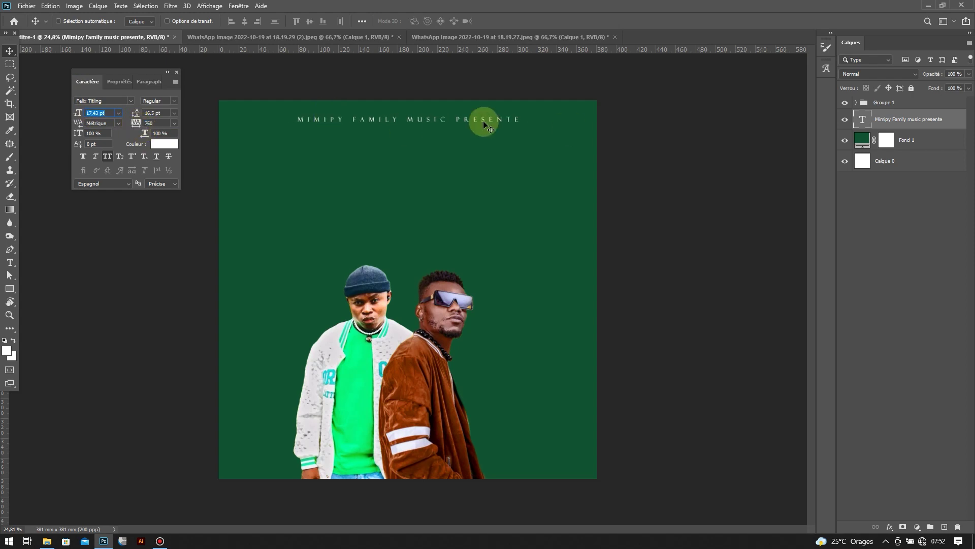
Recolour the word PRESENTE in the top line orange.
double_click(858, 123)
left_click(164, 144)
left_click_drag(745, 408, 747, 417)
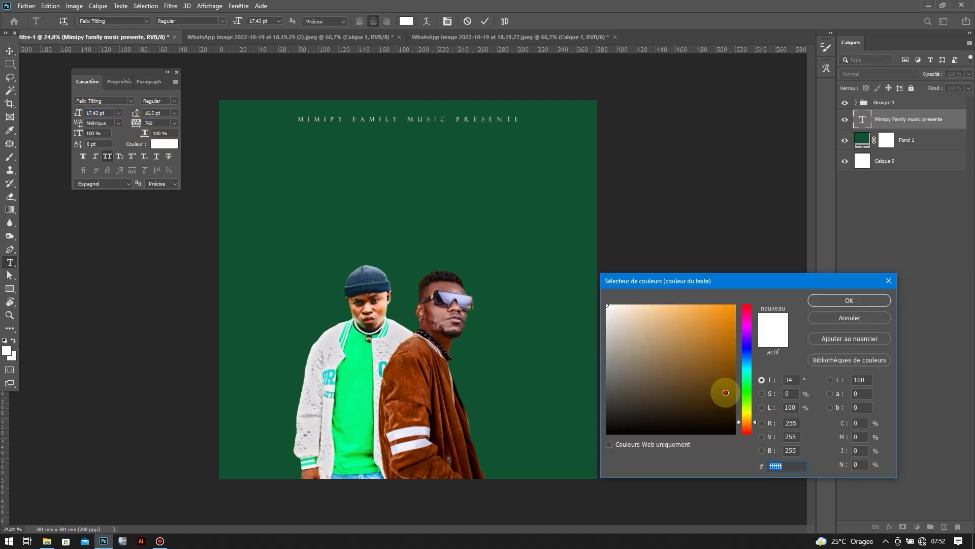
left_click(849, 300)
left_click(9, 51)
Start a new mid-cover text block for the KOLO YAMO title.
left_click(10, 262)
left_click(305, 204)
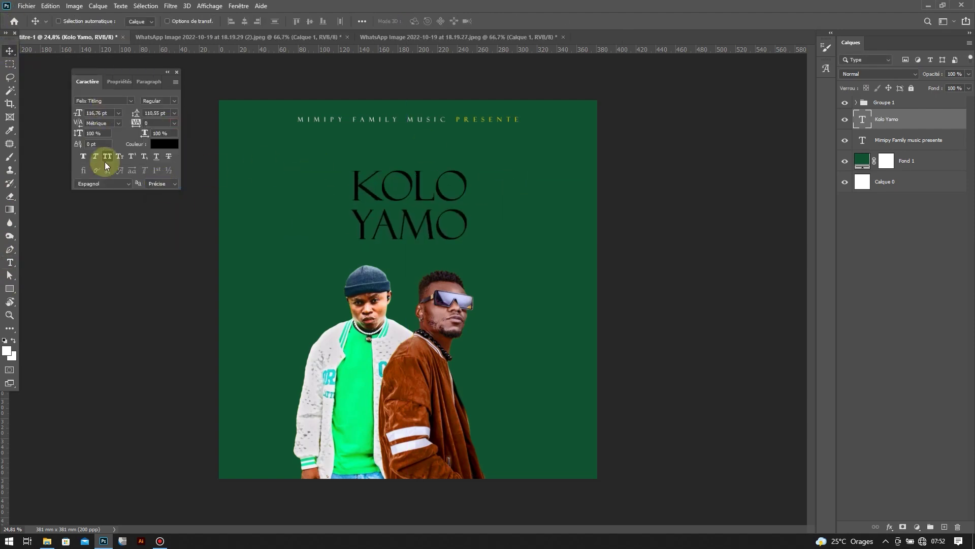
left_click(104, 100)
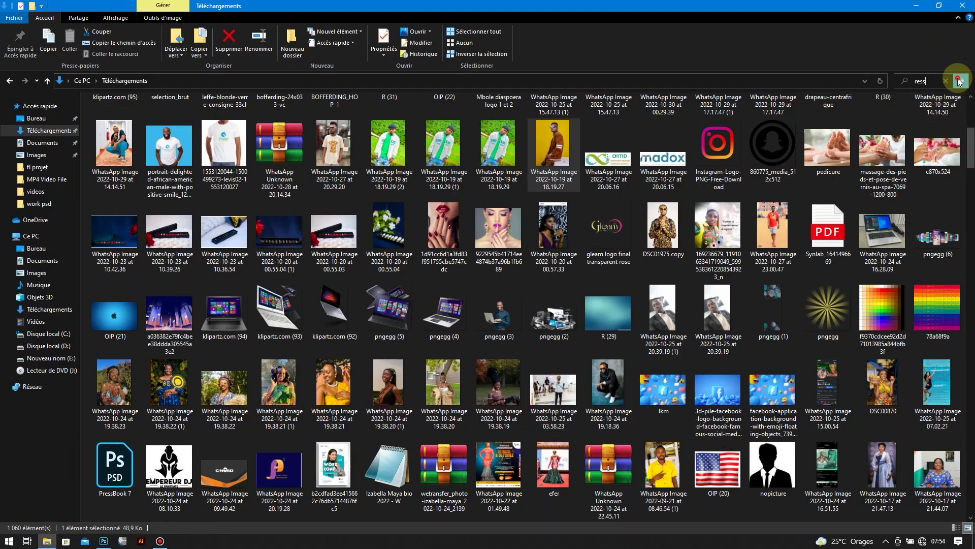
Place space-911785 from Ark of Praise Materials, scaled to fill the canvas.
left_click(959, 80)
double_click(223, 129)
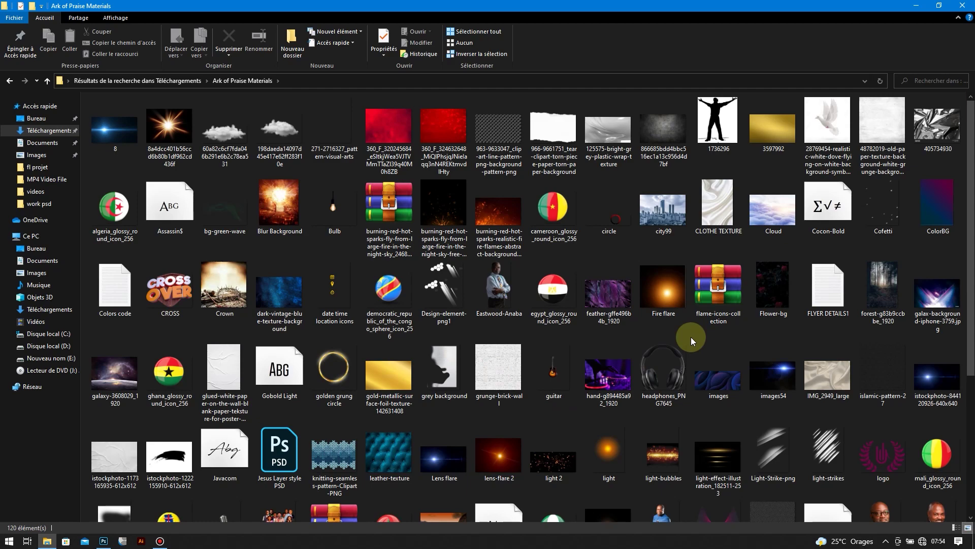
scroll(691, 337, "down", 5)
left_click(553, 387)
left_click_drag(408, 155, 408, 98)
key("Return")
Blend the space image in Luminosité mode and apply a Field Blur.
left_click(880, 75)
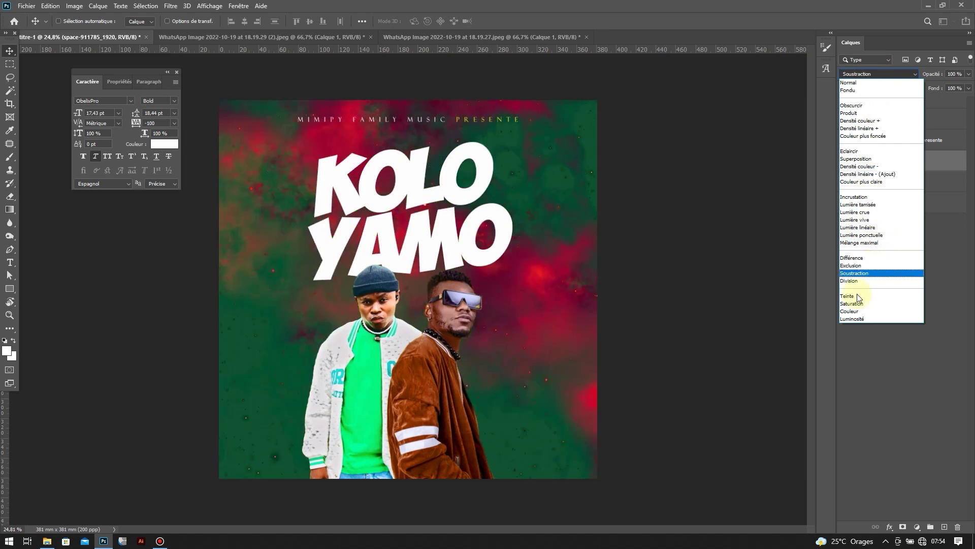
left_click(853, 318)
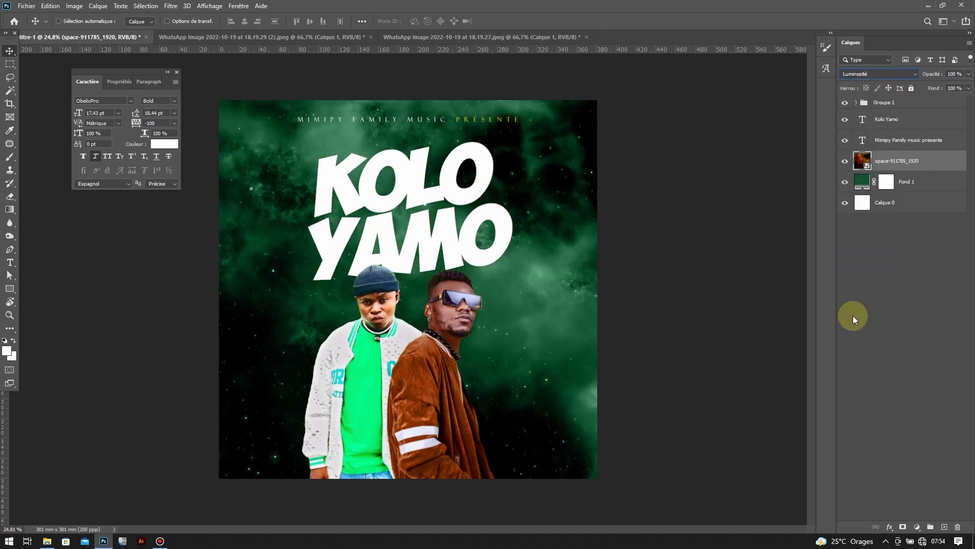
left_click(170, 6)
left_click(315, 168)
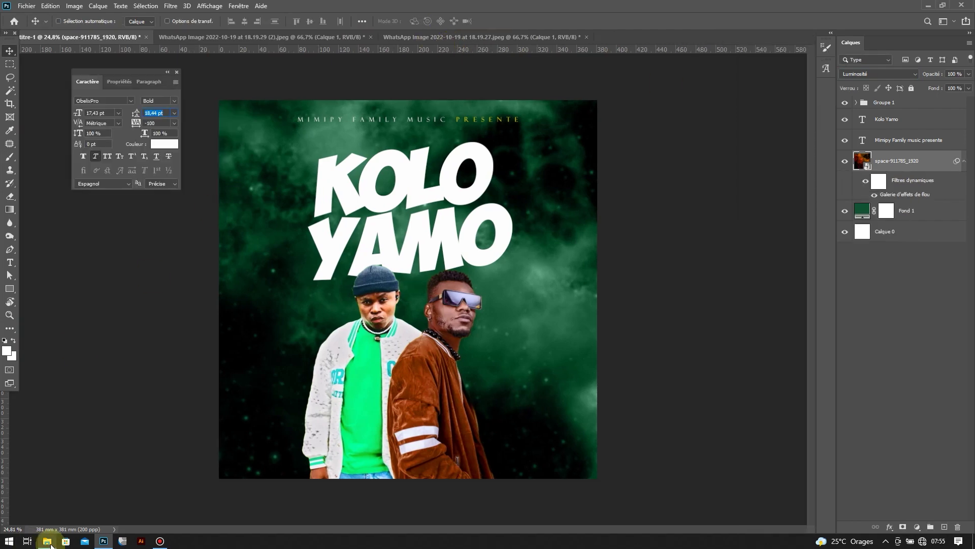
left_click(46, 540)
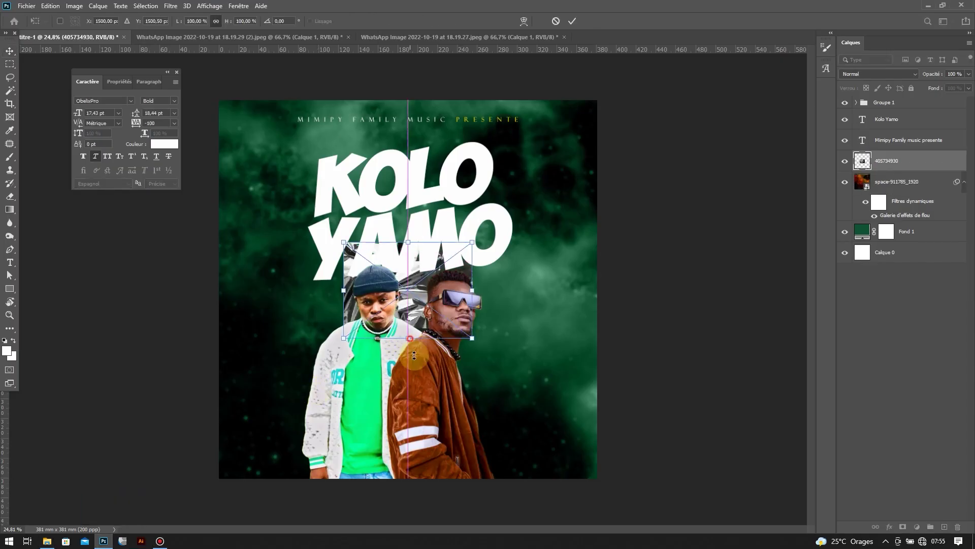
Drag the crumpled-foil texture onto the cover as a new layer.
left_click_drag(111, 537, 406, 243)
key("Return")
left_click(878, 74)
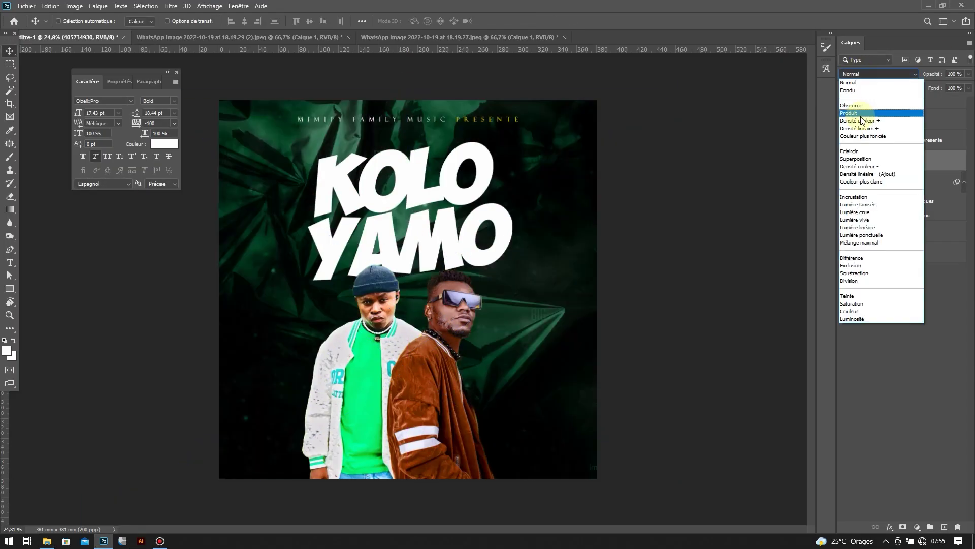
Set the foil layer to Lumière tamisée and give it and the space layer a Flou radial.
left_click(866, 205)
left_click(171, 6)
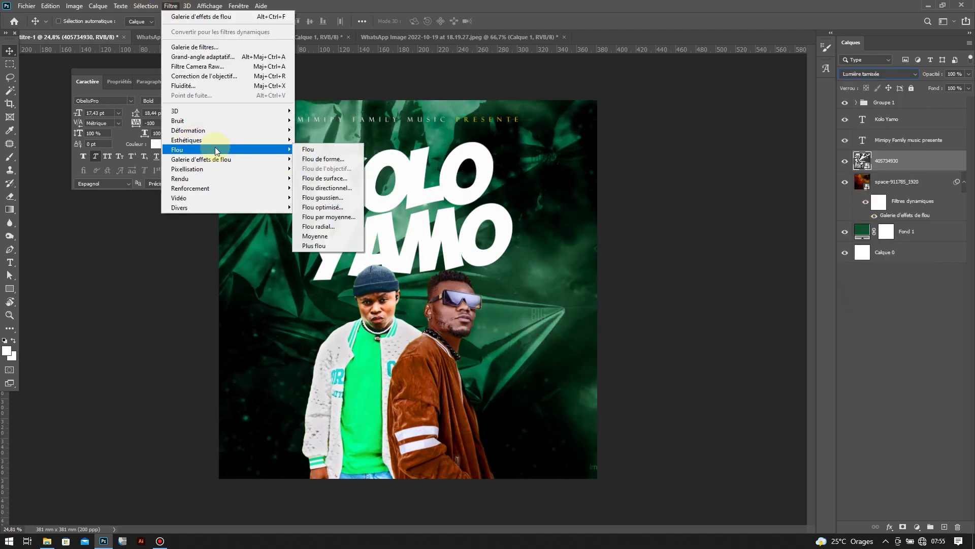
left_click(325, 226)
left_click(208, 186)
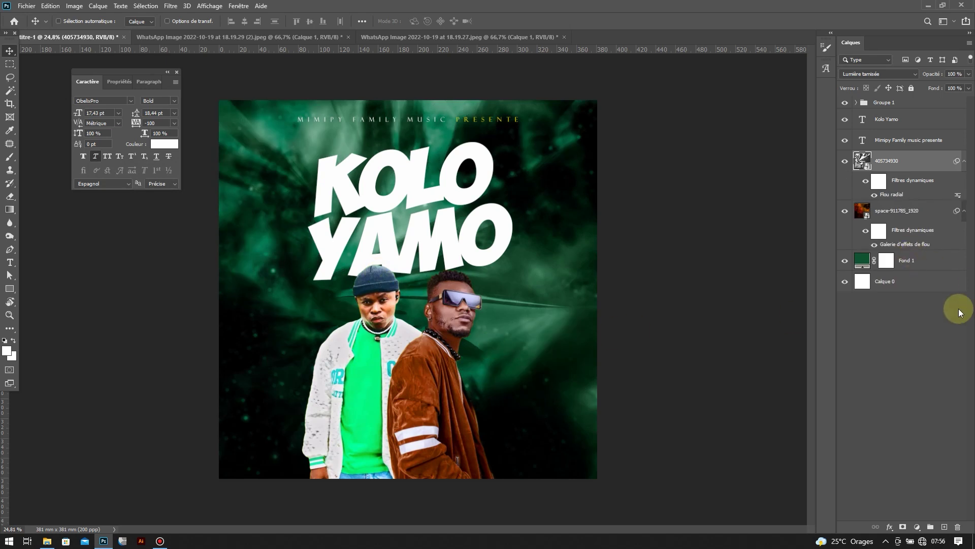
left_click(846, 213)
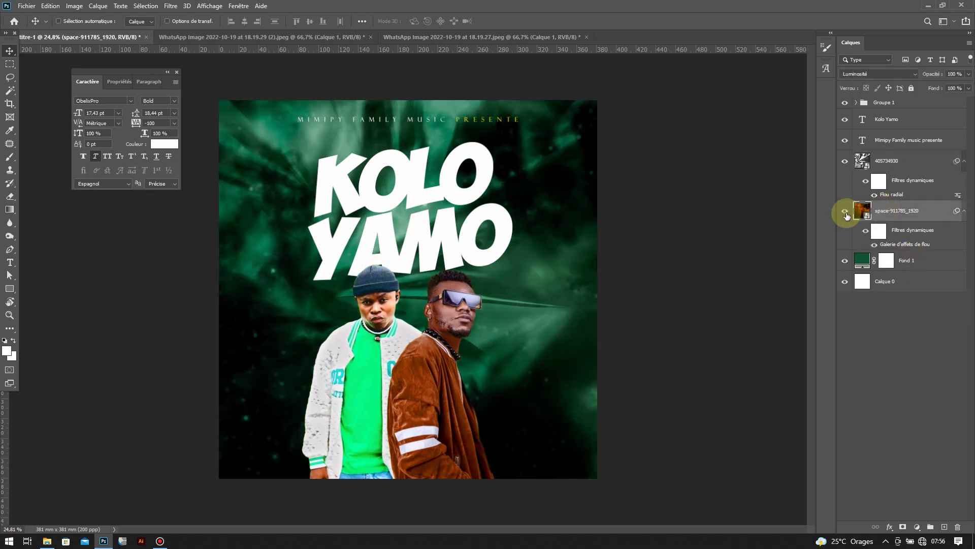
left_click(171, 6)
left_click(188, 186)
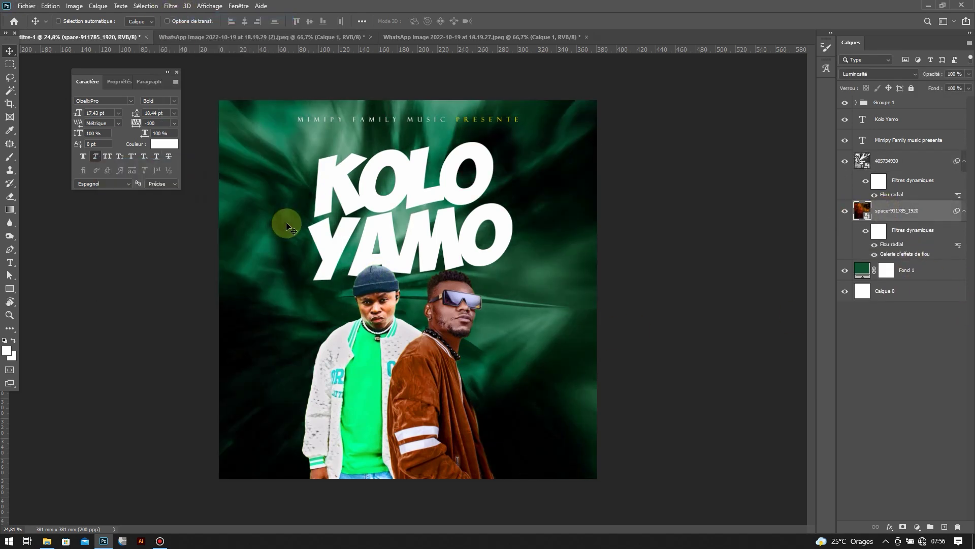
Sample a dark green from the cover as the foreground colour.
left_click(884, 104)
left_click(6, 350)
left_click(264, 440)
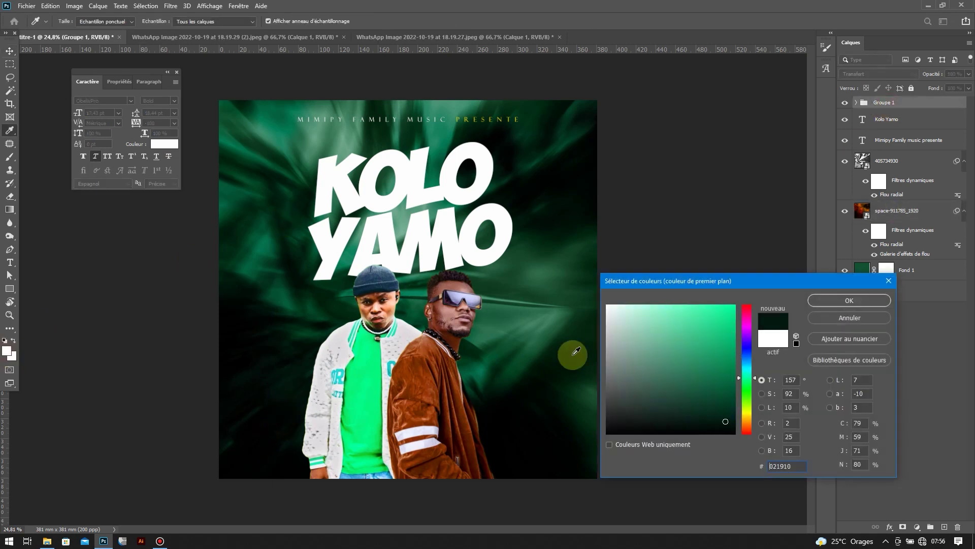
Add a dark green gradient fill layer set to Produit at 71% opacity.
key("Return")
left_click(917, 527)
left_click(884, 355)
left_click(808, 133)
right_click(894, 107)
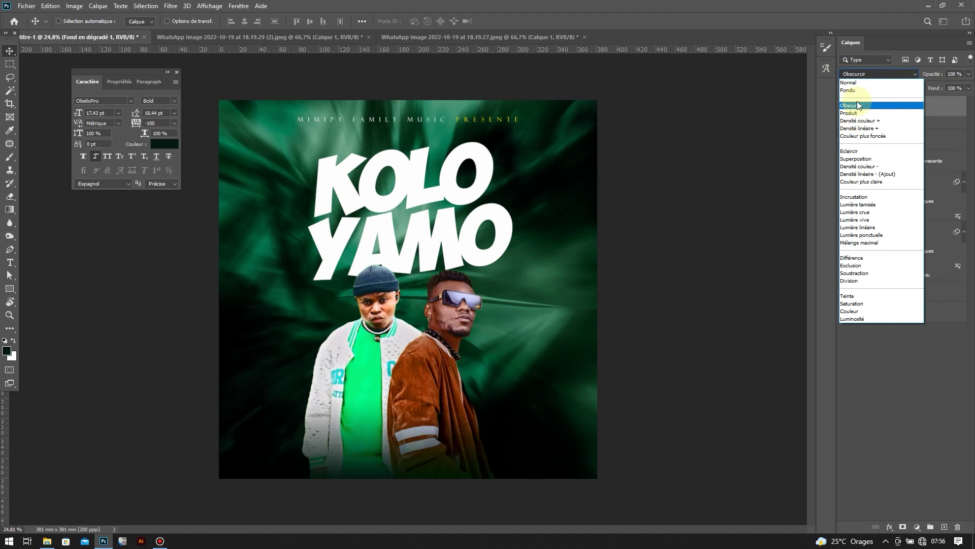
left_click(848, 113)
left_click_drag(969, 74, 954, 85)
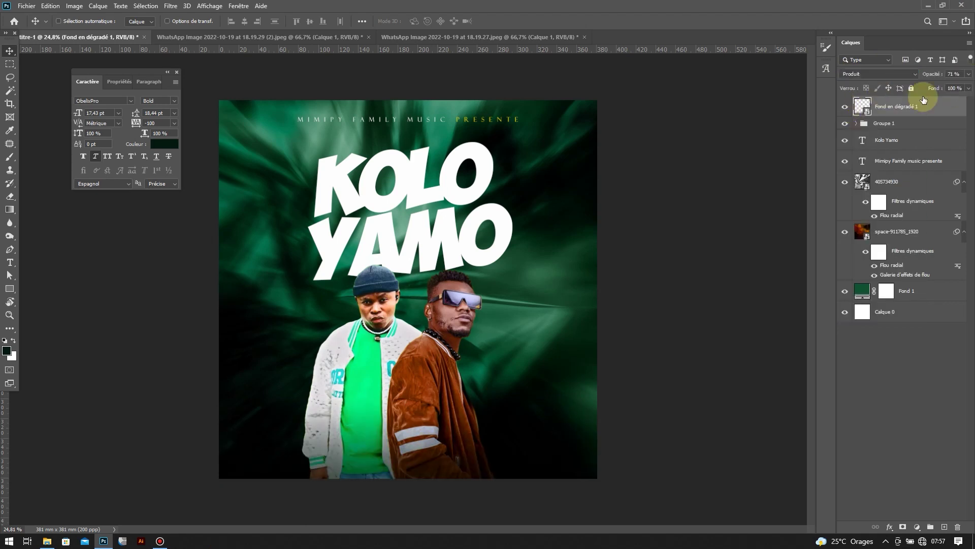
left_click(839, 107)
Add a clipped Noir et blanc adjustment to turn the duo grayscale.
left_click(916, 526)
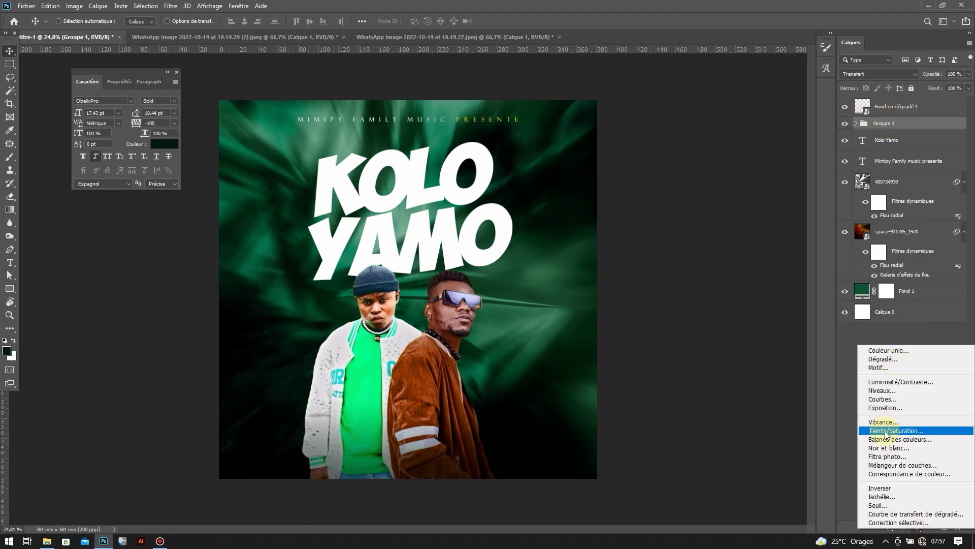
left_click(893, 429)
right_click(909, 127)
left_click(802, 296)
Scale Groupe 1 (the duo) to about 110% and move it lower.
left_click(884, 144)
key("ctrl+t")
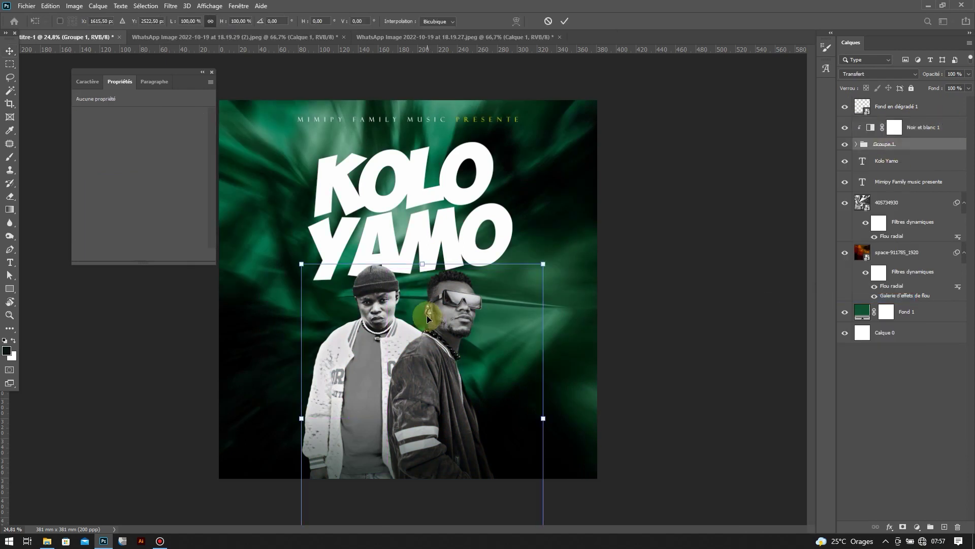
left_click_drag(427, 315, 416, 344)
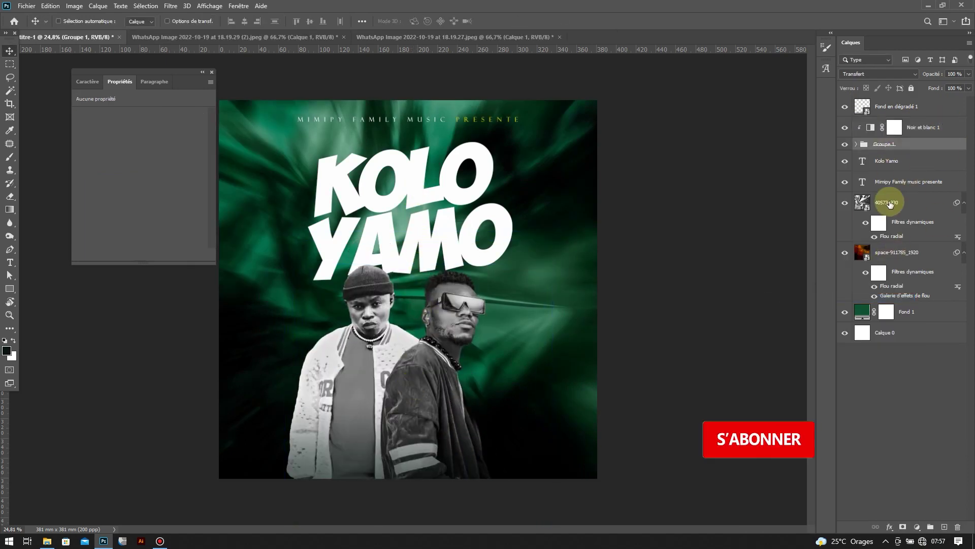
left_click(871, 127)
left_click_drag(490, 193, 490, 193)
right_click(886, 161)
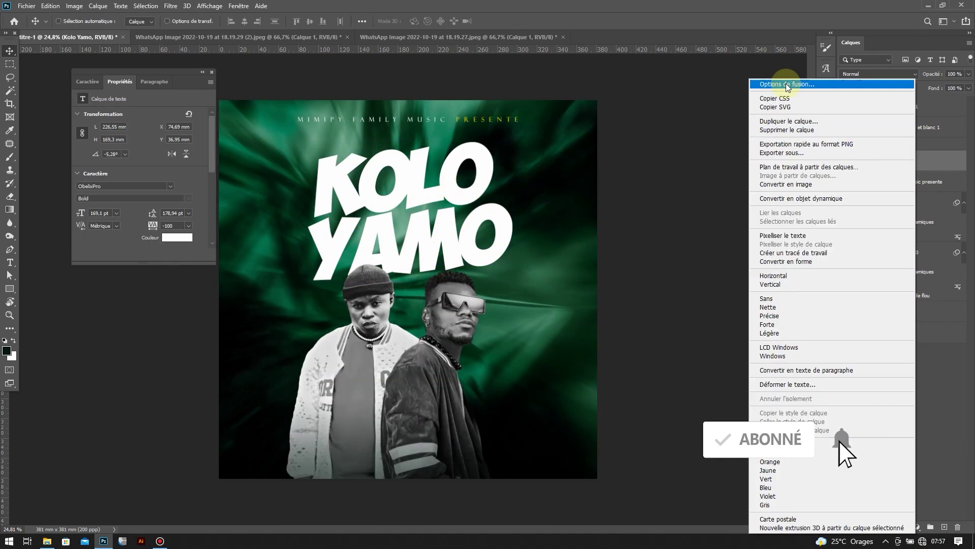
Give the KOLO YAMO title a green Incrustation couleur sampled from the cover.
left_click(863, 79)
left_click(582, 213)
left_click(810, 113)
left_click(541, 379)
left_click(529, 342)
key("Return")
Add a bevel to the title with highlight opacity lowered to 56.
left_click(582, 120)
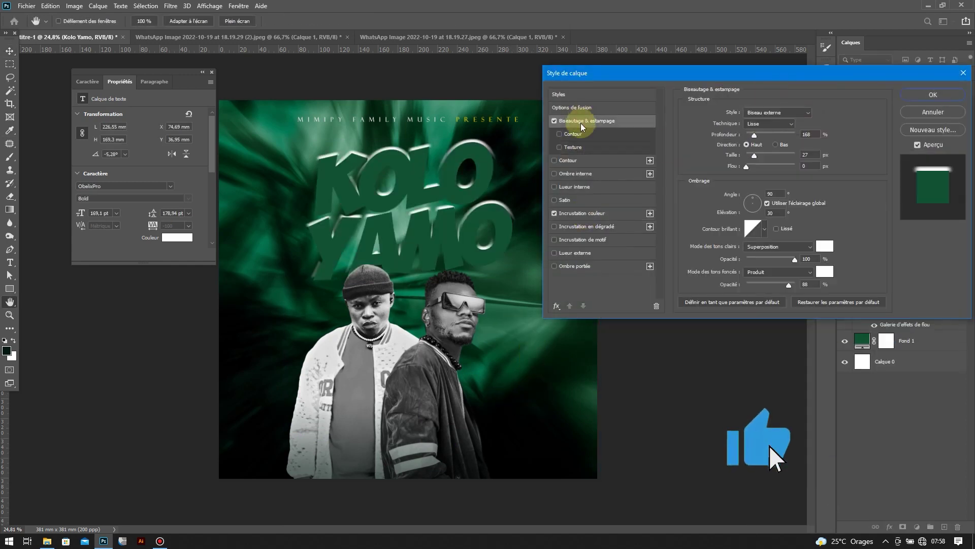
left_click(572, 133)
left_click(584, 120)
left_click(777, 112)
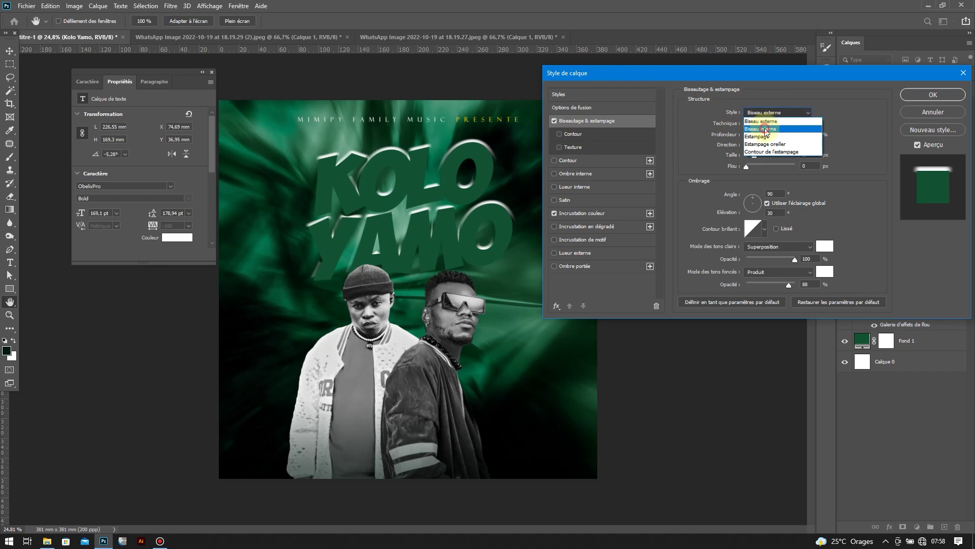
left_click_drag(795, 259, 773, 259)
Add a yellow ffcc00 Contour around the title, size 57.
left_click(568, 160)
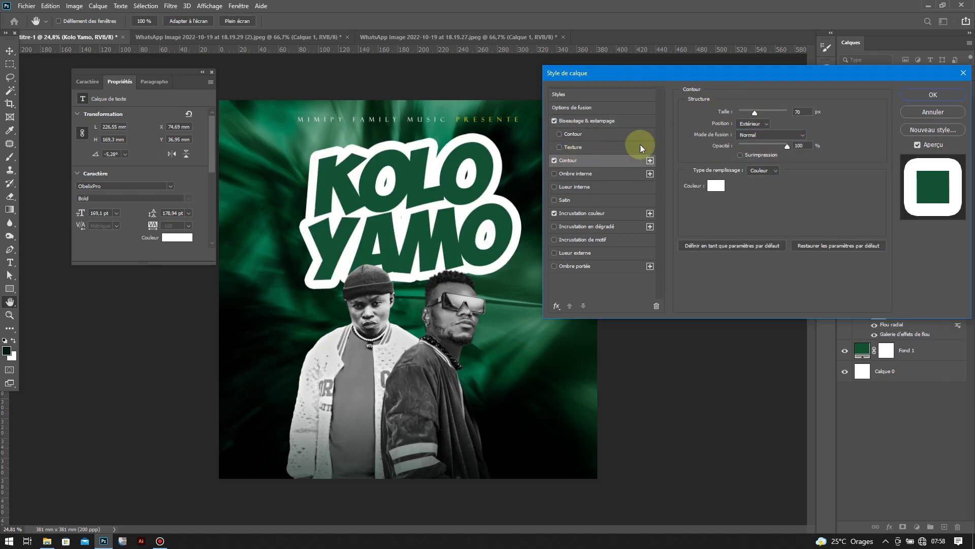
left_click(716, 185)
left_click(748, 417)
left_click_drag(749, 419, 750, 421)
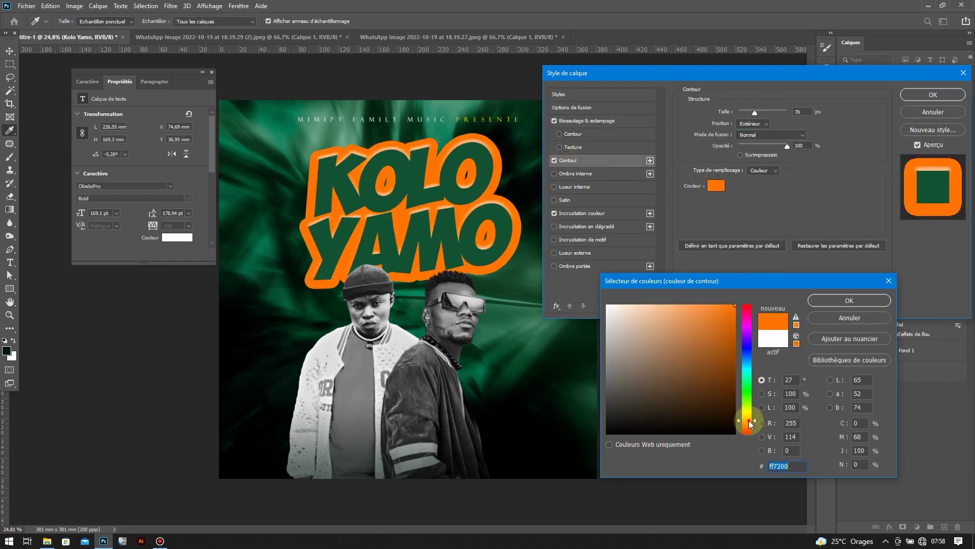
left_click(850, 300)
left_click_drag(755, 112, 752, 112)
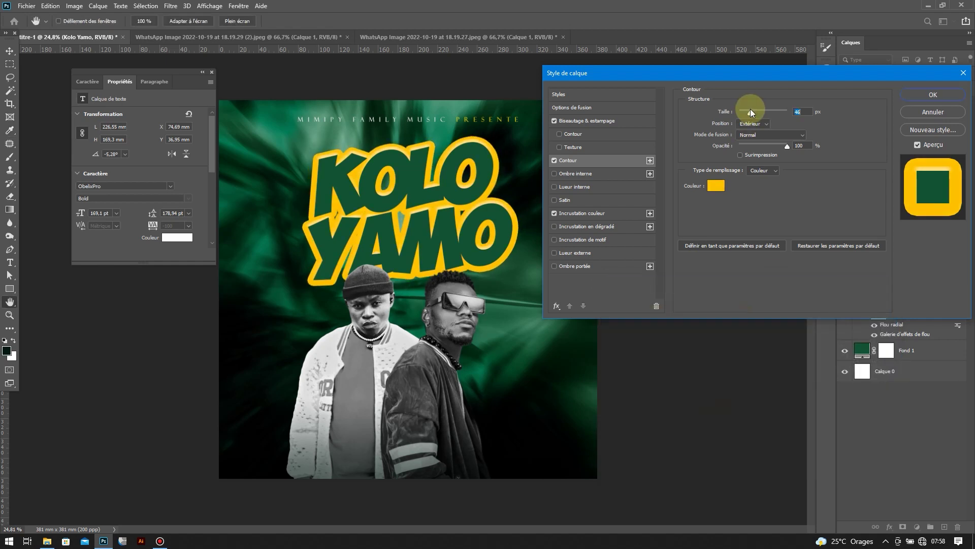
Make the bevel a larger Biseau interne with dark green Produit shadows at lower opacity.
left_click(587, 120)
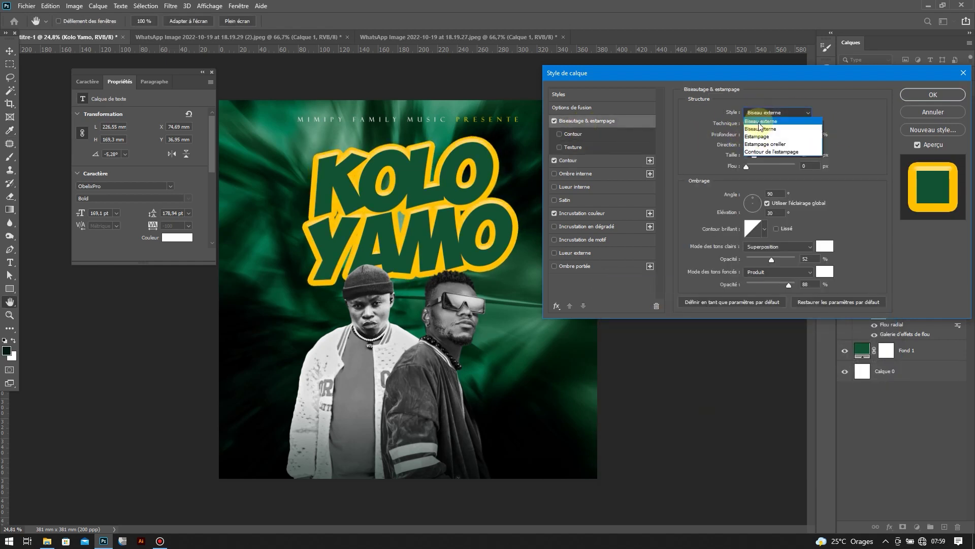
left_click(759, 122)
mouse_move(754, 155)
left_mouse_down()
mouse_move(777, 155)
mouse_move(753, 154)
mouse_move(750, 135)
mouse_move(762, 135)
left_mouse_up()
left_click(759, 274)
left_click(759, 356)
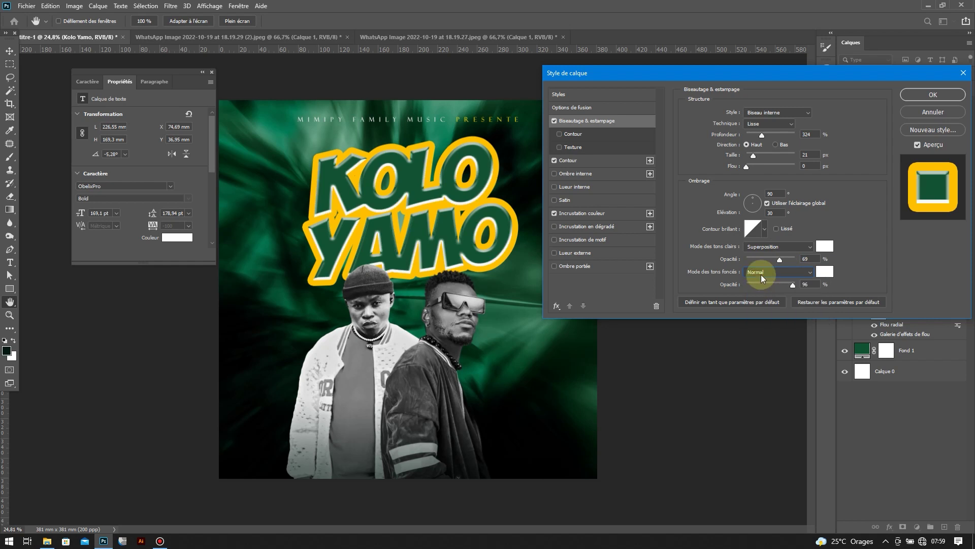
left_click(762, 273)
left_click(753, 311)
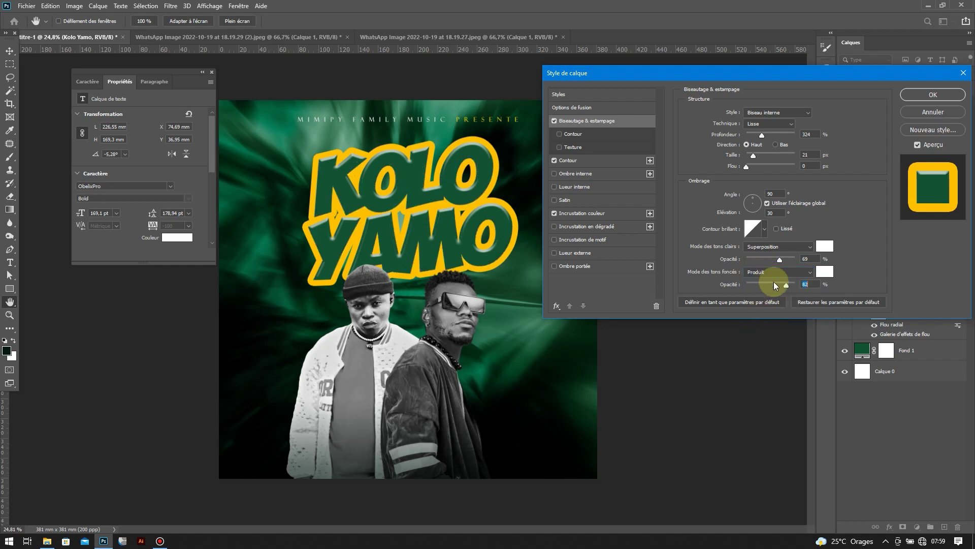
left_click(825, 272)
left_click(507, 347)
left_click(843, 301)
left_click_drag(782, 284, 757, 286)
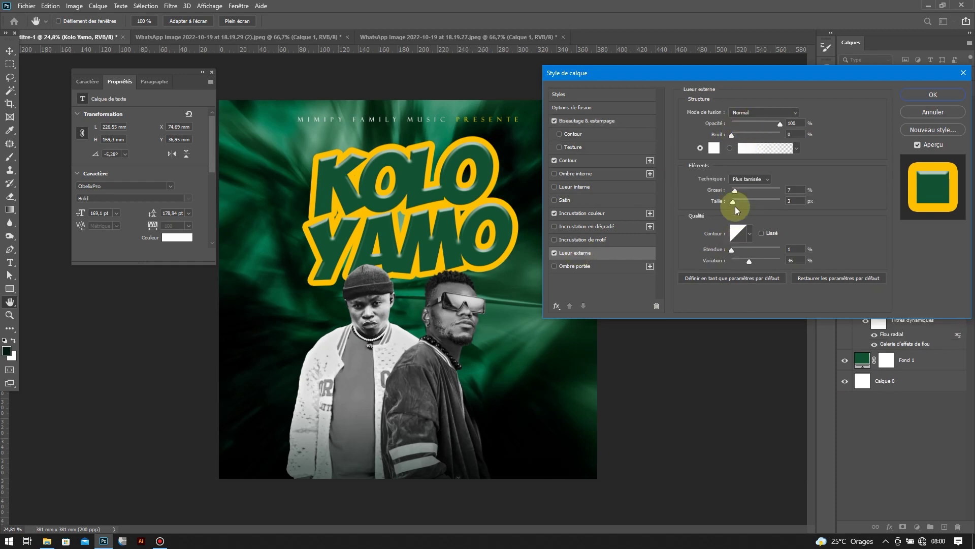
Set outer glow to 58% and 54 px, add a black drop shadow (44% opacity, 16% spread).
left_click_drag(739, 122, 760, 123)
left_click_drag(746, 200, 780, 181)
left_click(555, 266)
left_click(810, 113)
left_click(609, 444)
left_click(854, 290)
left_click_drag(750, 134, 753, 127)
left_click_drag(731, 168, 739, 168)
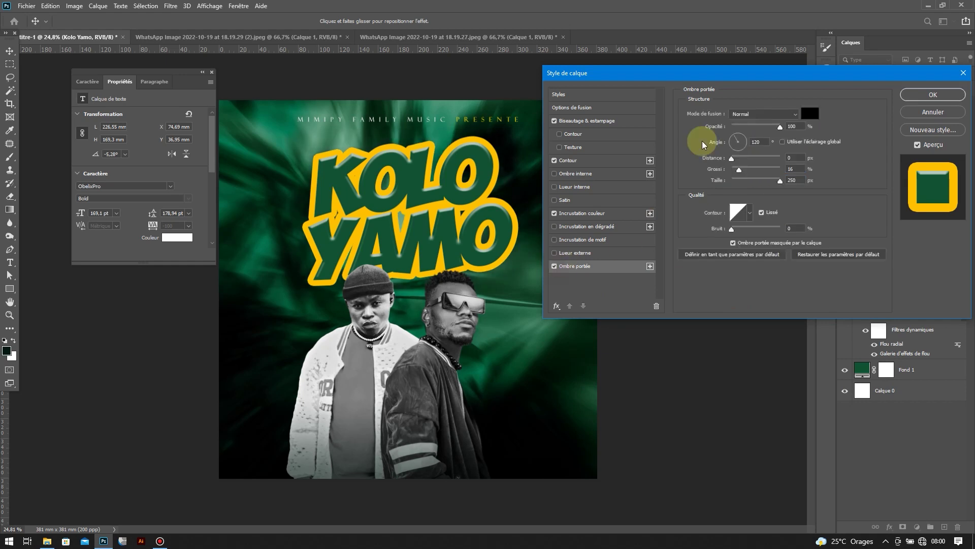
left_click(933, 95)
Commit a transform on the title and toggle the streaked background's visibility.
key("ctrl+t")
key("Return")
left_click(844, 301)
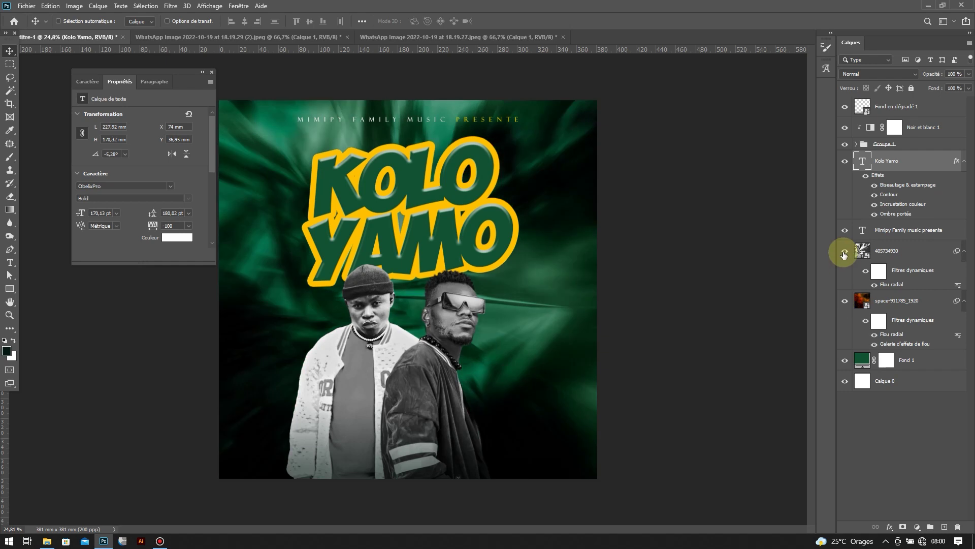
Compare the cover with the 405734930 texture at 59% opacity, then hide that texture again.
left_click(844, 254)
left_click(894, 251)
left_click_drag(947, 77, 948, 84)
left_click(845, 250)
Place the purple feather image scaled to cover the whole artwork.
left_click(47, 540)
left_click_drag(152, 496, 406, 254)
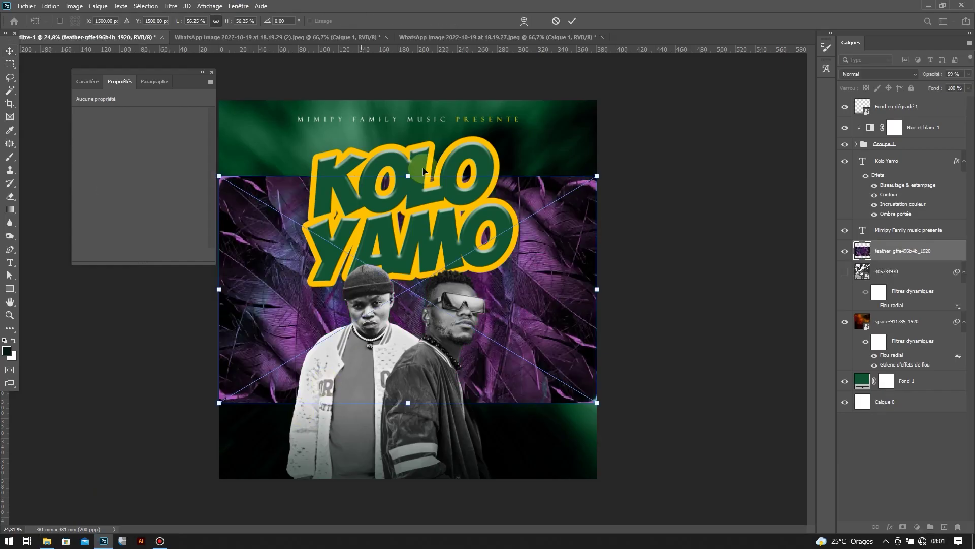
key("Return")
Blend the feather layer with Luminosité mode at 42% opacity.
left_click(878, 73)
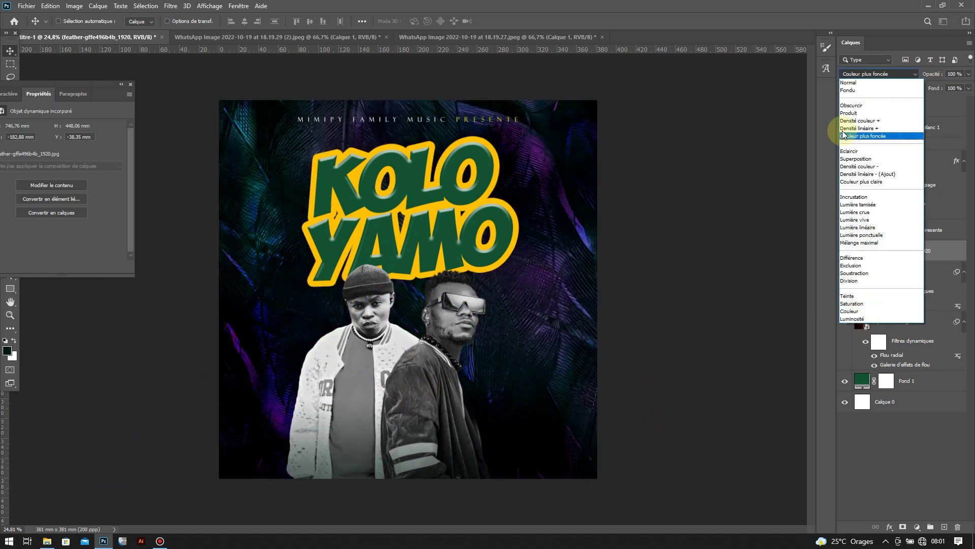
left_click(850, 311)
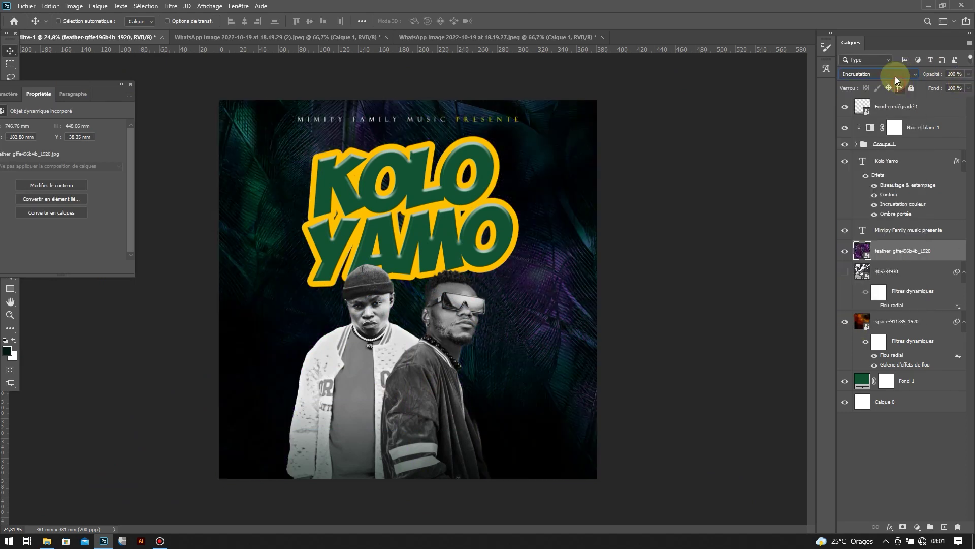
left_click(895, 75)
left_click(852, 318)
left_click(969, 74)
left_click_drag(919, 83, 940, 85)
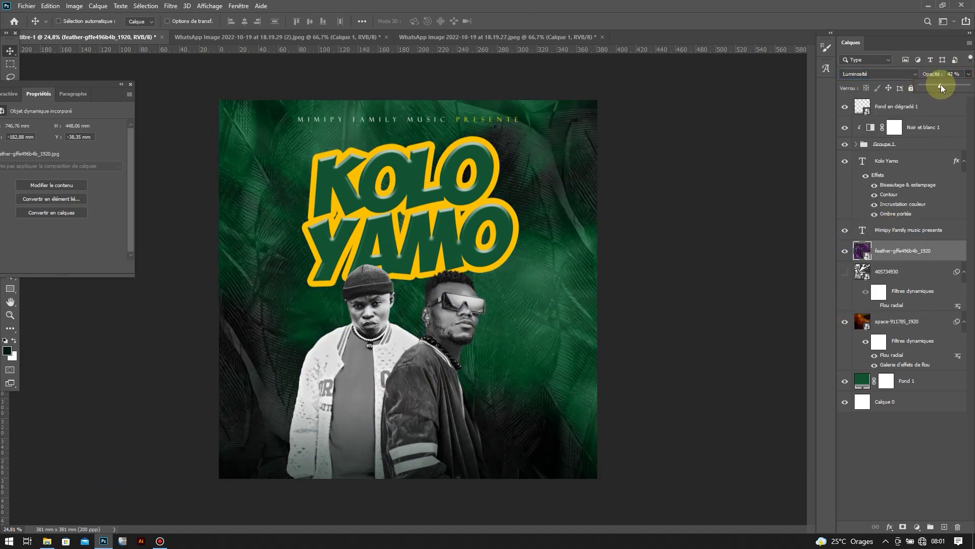
Apply a Gaussian blur of radius 33,2 to the feather layer.
left_click(170, 6)
left_click(309, 148)
left_click(171, 6)
left_click(325, 208)
left_click_drag(671, 279, 675, 279)
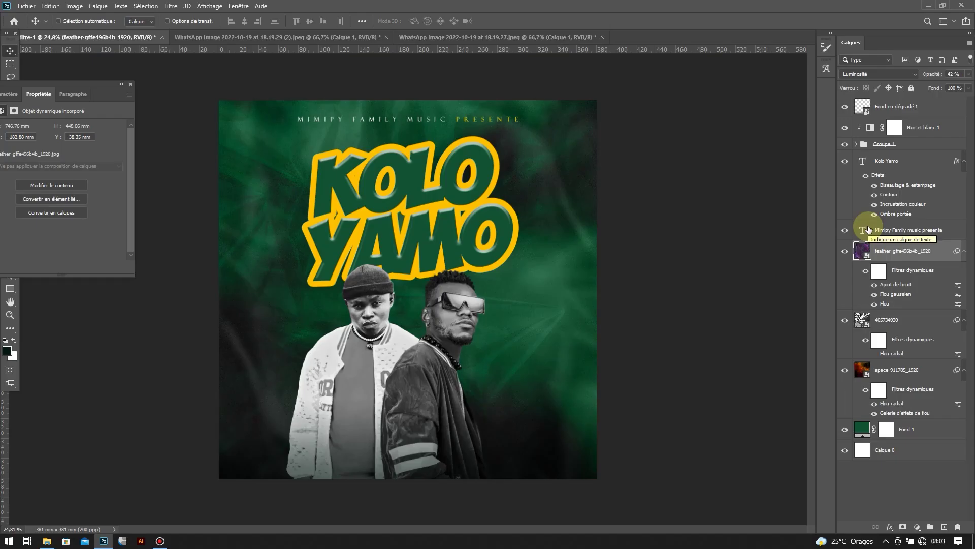
Check the KOLO YAMO title bevel, then lower the black-and-white Rouges from 40 to 19.
left_click(886, 160)
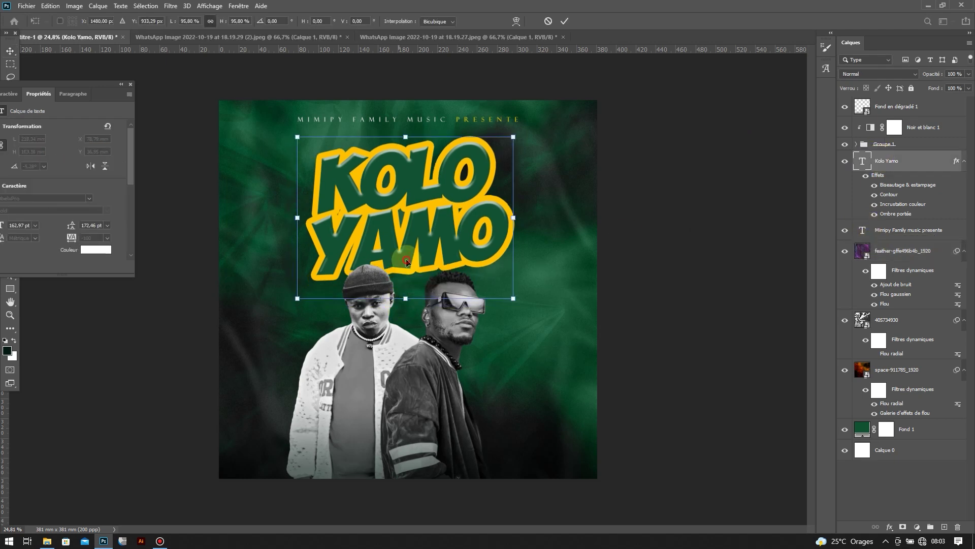
left_click(874, 185)
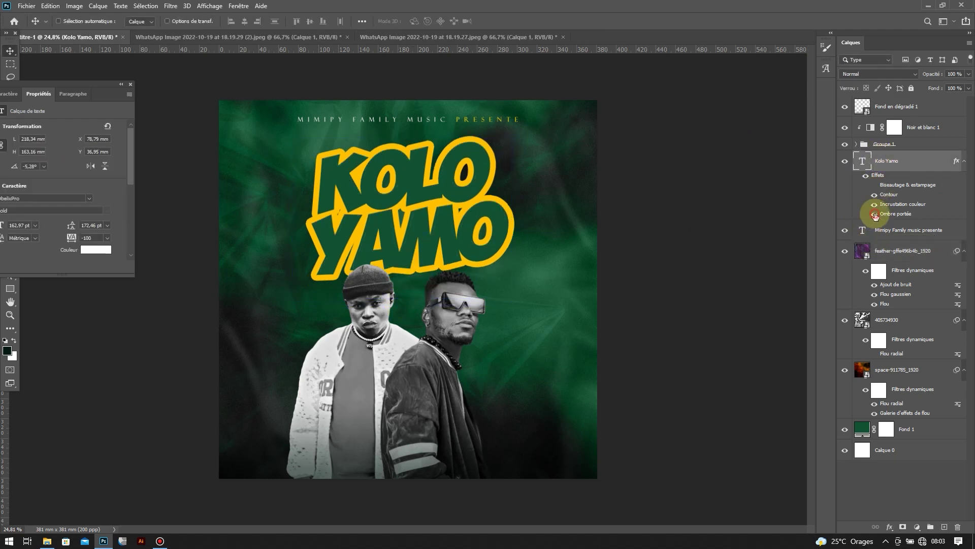
left_click(874, 184)
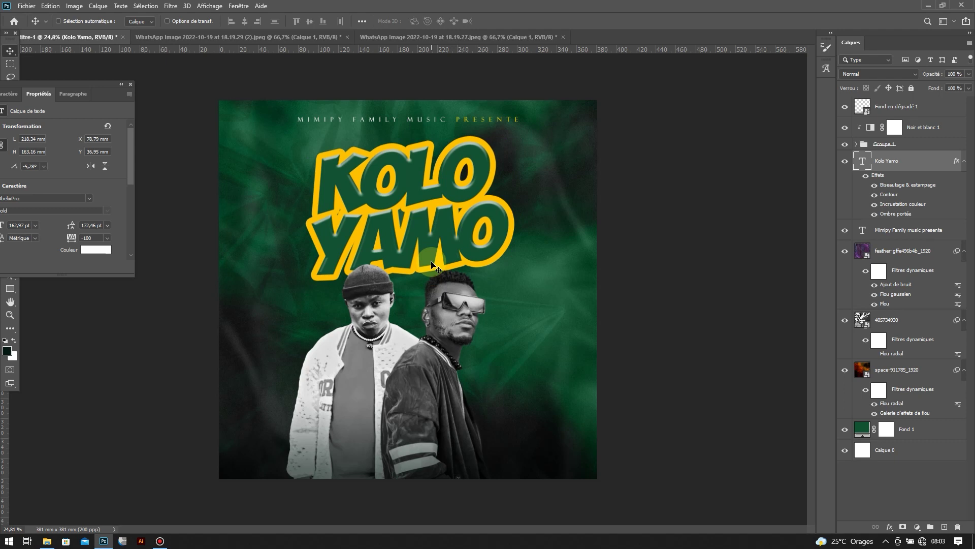
left_click(894, 127)
left_click_drag(56, 165, 52, 168)
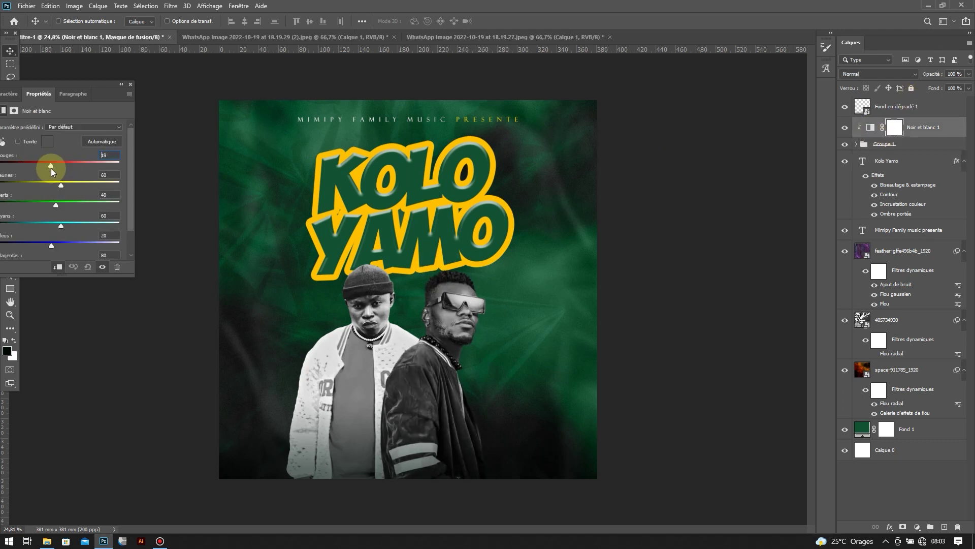
Draw a thin yellow rectangle bar across the lower cover.
left_click(893, 107)
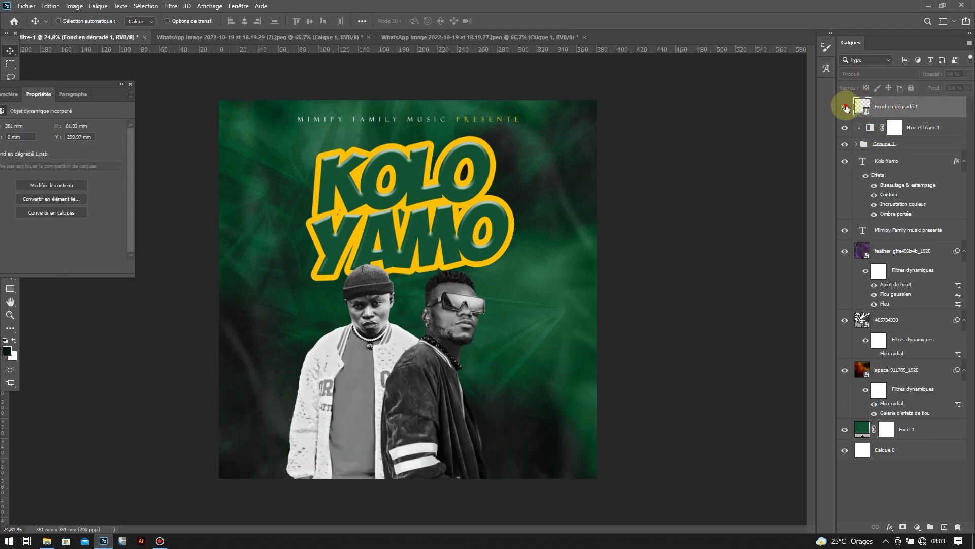
left_click_drag(113, 84, 208, 84)
left_click(11, 288)
mouse_move(225, 437)
left_mouse_down()
mouse_move(394, 452)
mouse_move(486, 441)
mouse_move(434, 452)
left_mouse_up()
left_click(120, 21)
key("v")
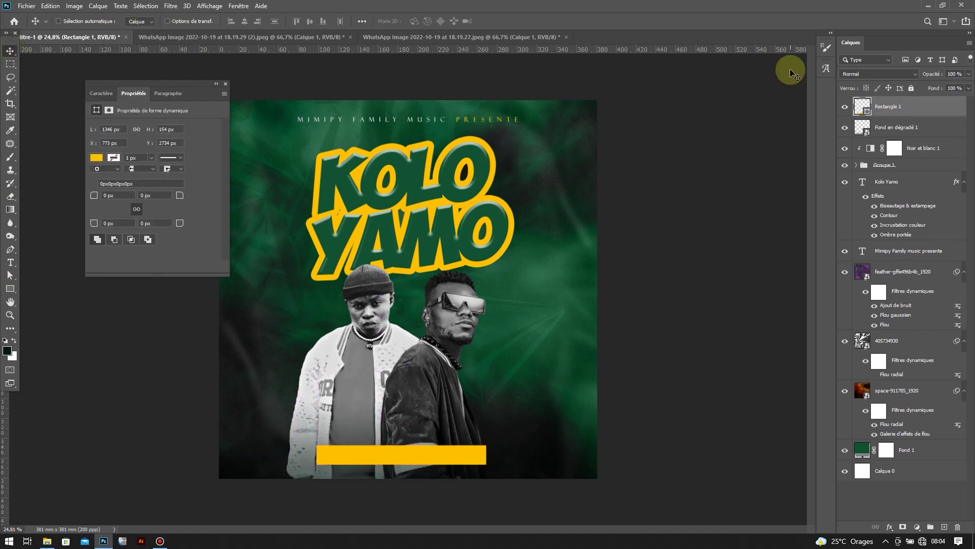
Add the artists' names caption over the bar in Benzin-Medium, all caps, tracking 0.
key("t")
left_click(348, 395)
type("MBANGA BO")
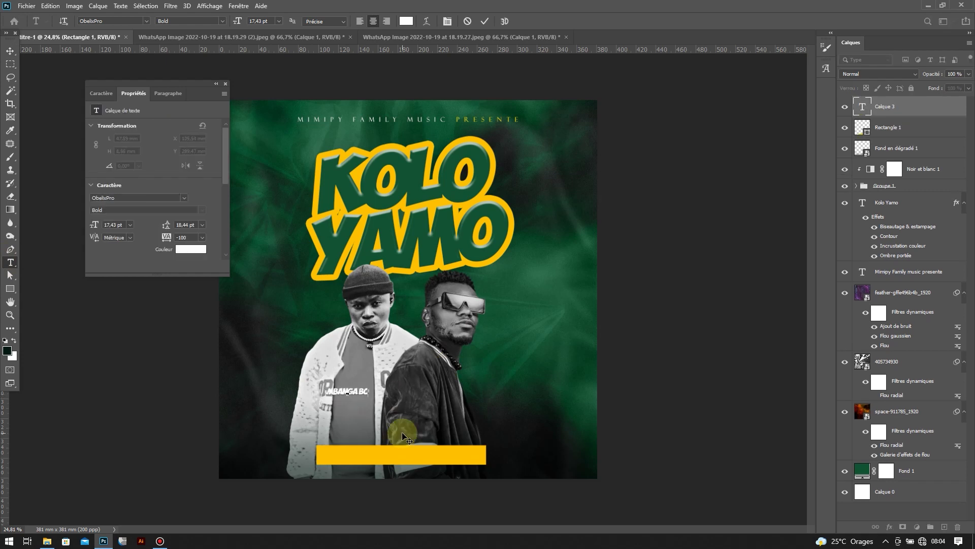
type("Y FEAT DJ B")
left_click(11, 51)
left_click(101, 93)
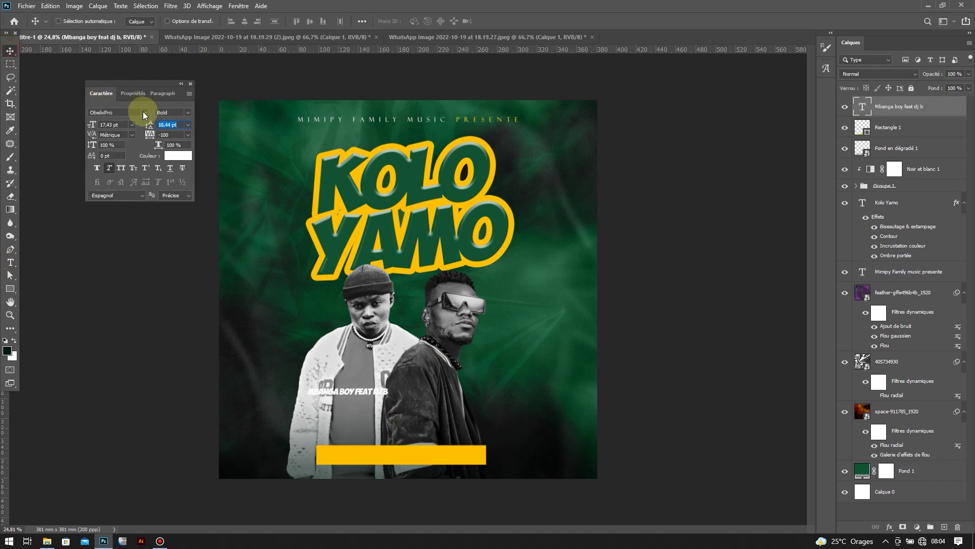
left_click(142, 112)
left_click(117, 168)
left_click(187, 135)
left_click(178, 195)
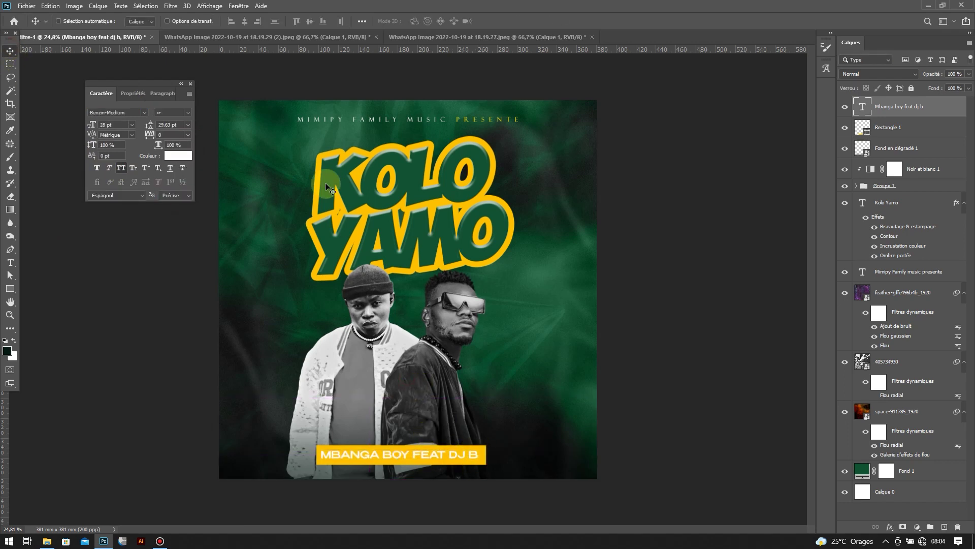
Colour the caption dark green sampled from the cover and group it with the yellow bar.
left_click(178, 155)
left_click(275, 278)
left_click(838, 301)
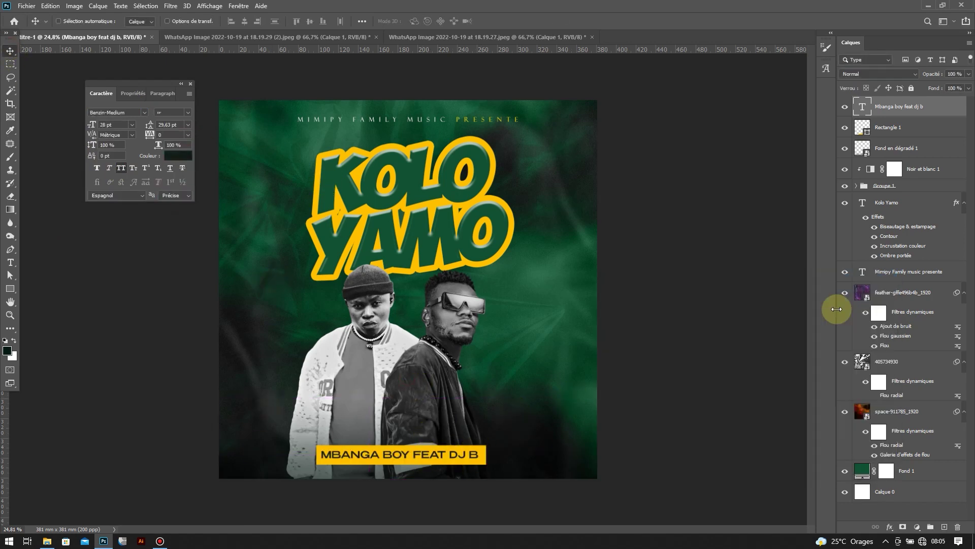
left_click(920, 137, "shift")
key("ctrl+g")
Restyle the caption in UNDERRATED Ultra Bold at 19 pt.
left_click_drag(92, 124, 70, 135)
left_click(144, 113)
left_click(152, 211)
double_click(428, 458)
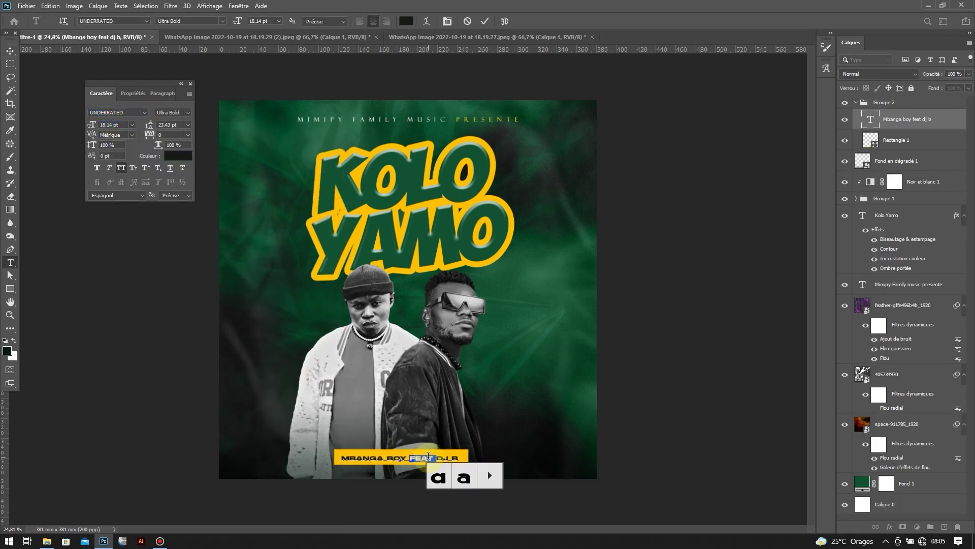
type("X")
key("ctrl+Return")
type("v")
type("19")
key("Return")
Centre the caption vertically on the yellow bar, keeping the bar in Normal blend mode.
left_click(897, 140, "ctrl")
left_click(310, 21)
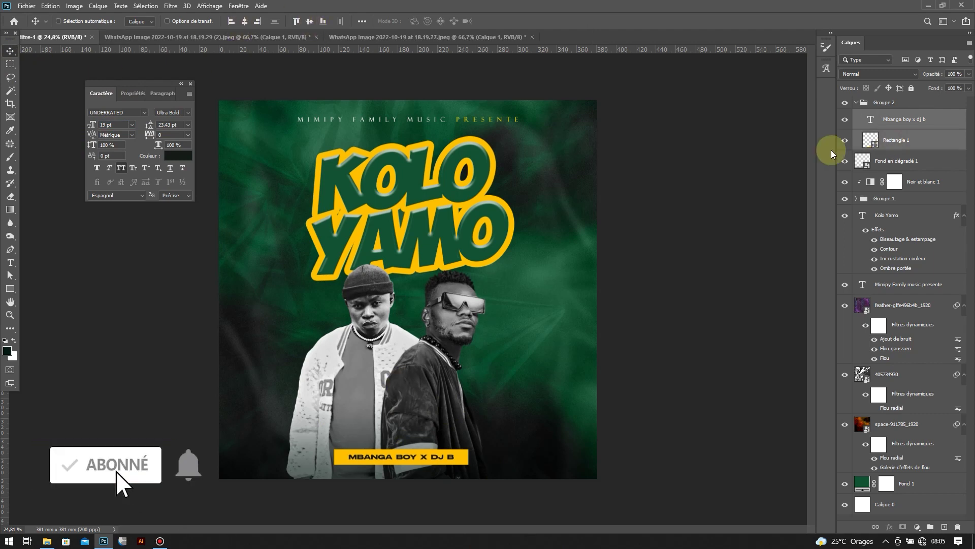
left_click(301, 121)
left_click(896, 140, "ctrl")
left_click(310, 21)
left_click(897, 140)
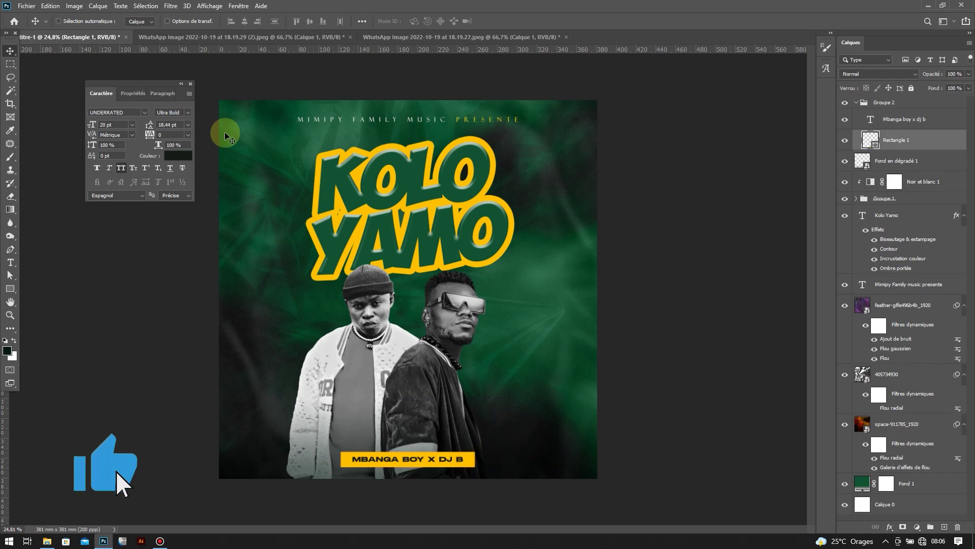
left_click(879, 74)
left_click(449, 142)
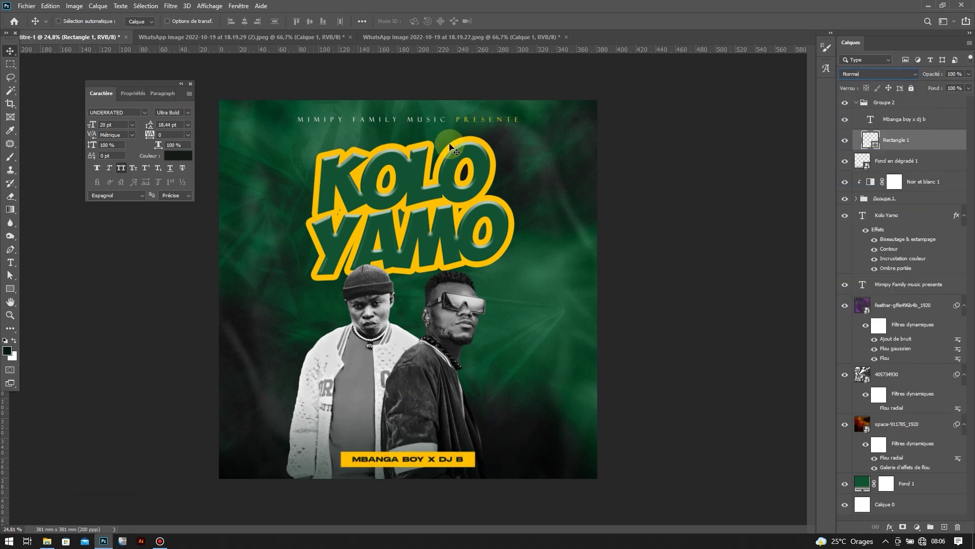
Test a tilted name banner, undo it, and nudge the two figures slightly.
left_click(854, 103)
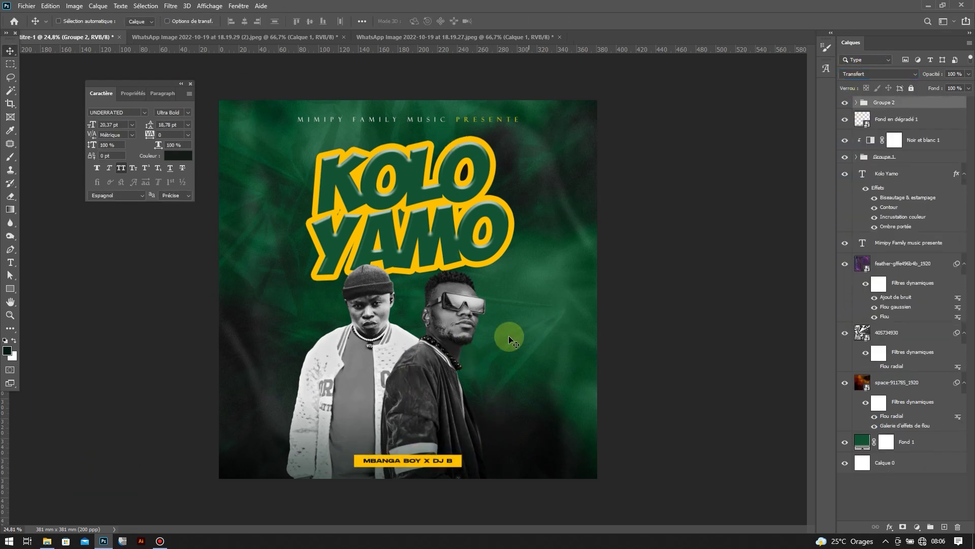
left_click_drag(454, 345, 627, 490)
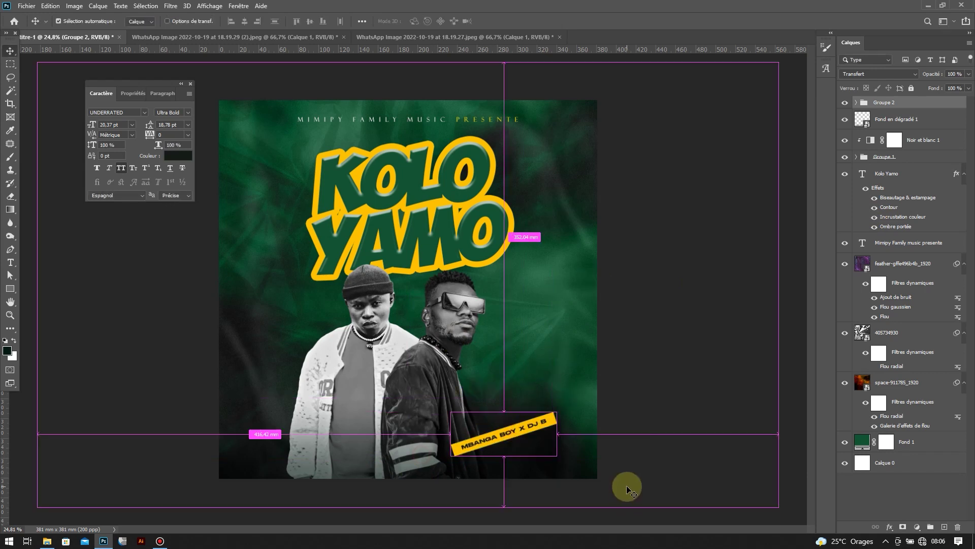
key("ctrl+z")
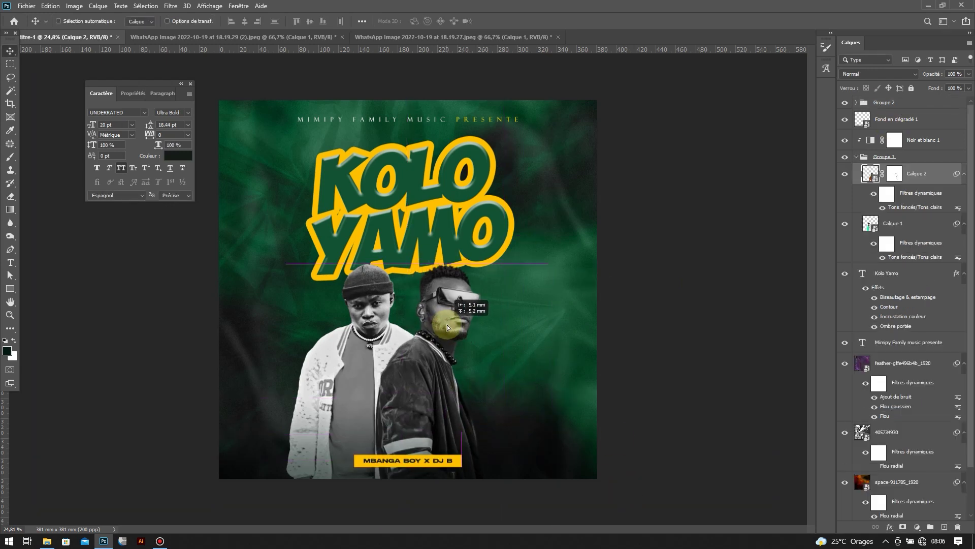
left_click_drag(540, 267, 441, 318)
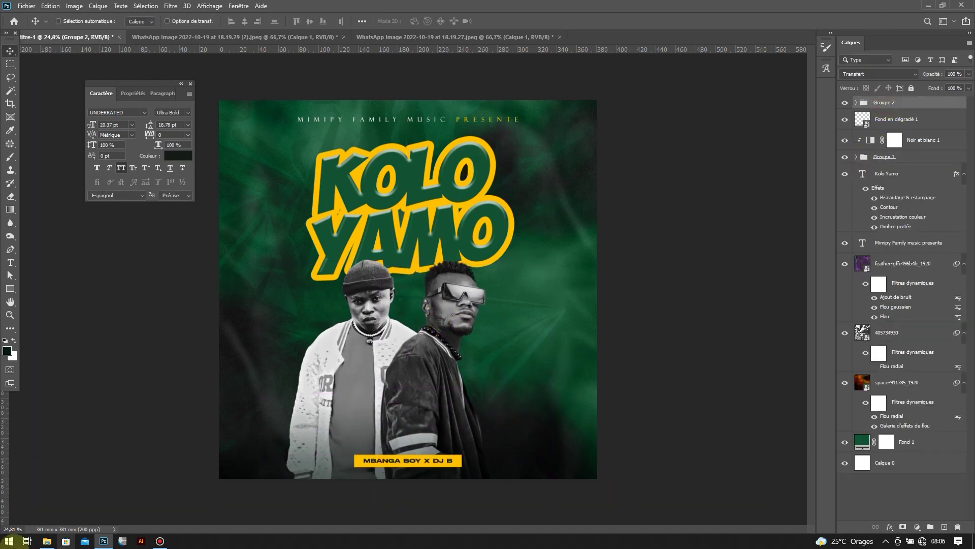
Place the burning-sparks image over the cover.
left_click(47, 541)
mouse_move(499, 218)
left_mouse_down()
mouse_move(101, 545)
mouse_move(559, 282)
left_mouse_up()
key("Return")
Blend the sparks layer with Superposition mode.
left_click(860, 74)
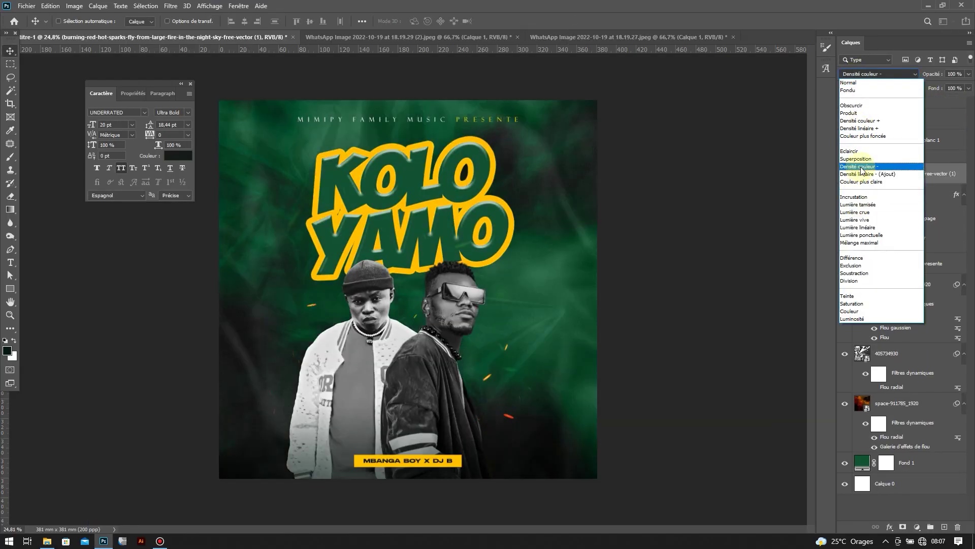
left_click(863, 135)
left_click(864, 74)
left_click(853, 161)
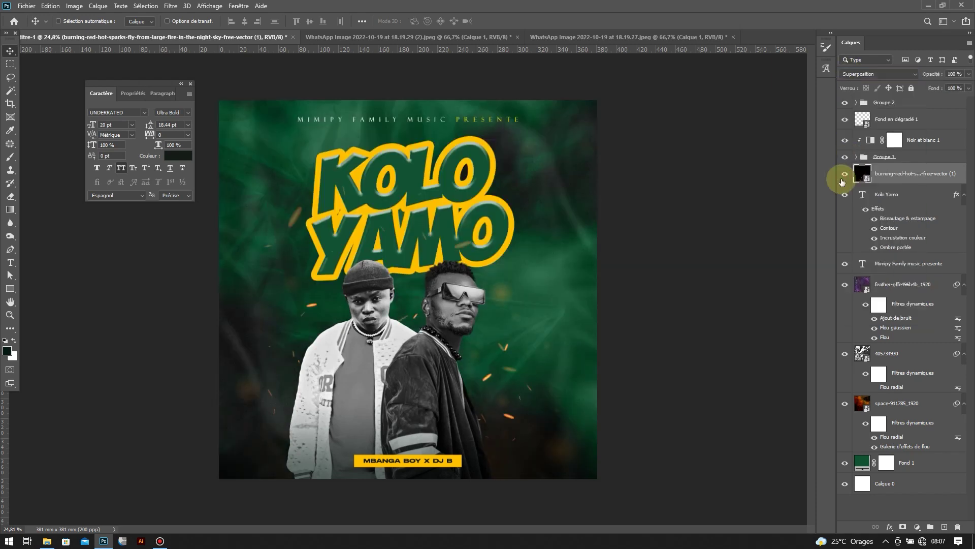
Place the flames image in Densité couleur - mode, below the sparks layer.
left_click(47, 541)
left_click_drag(191, 514, 401, 353)
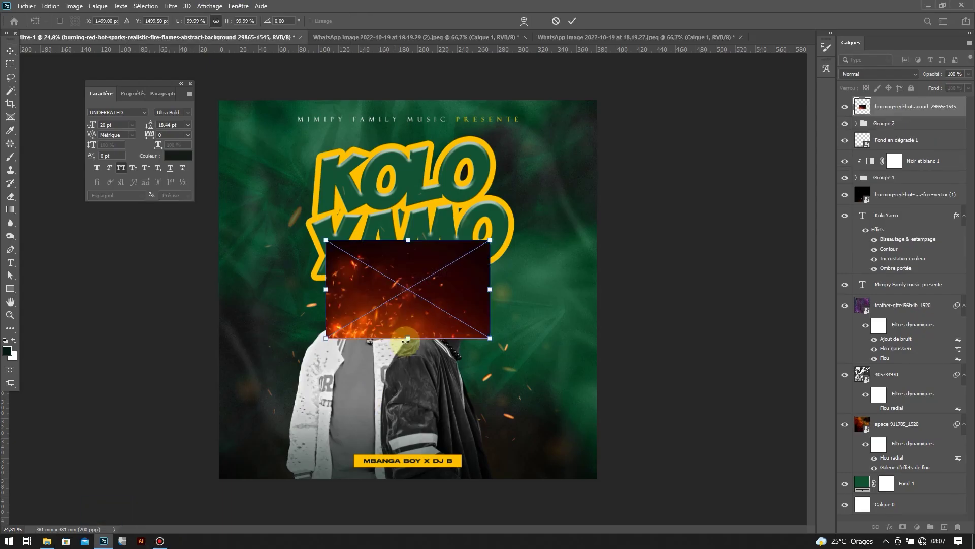
key("Return")
left_click(879, 74)
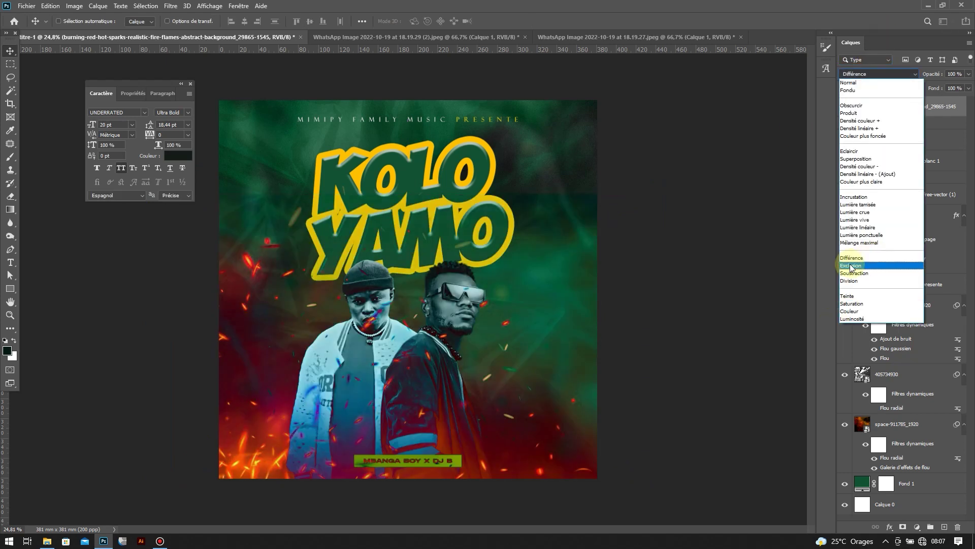
left_click(858, 166)
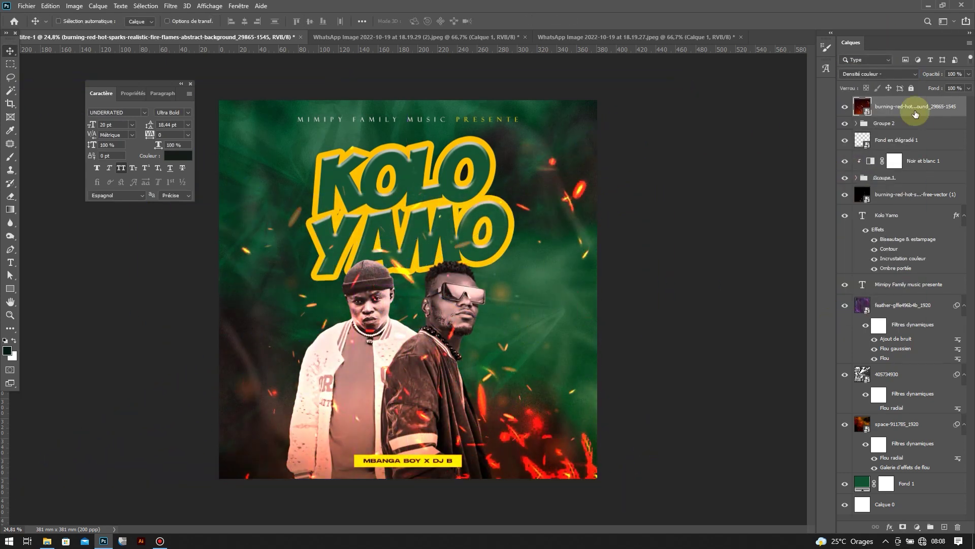
left_click_drag(914, 106, 914, 202)
Flip the flames vertically and mask them away from the title.
key("ctrl+t")
right_click(535, 349)
left_click(584, 443)
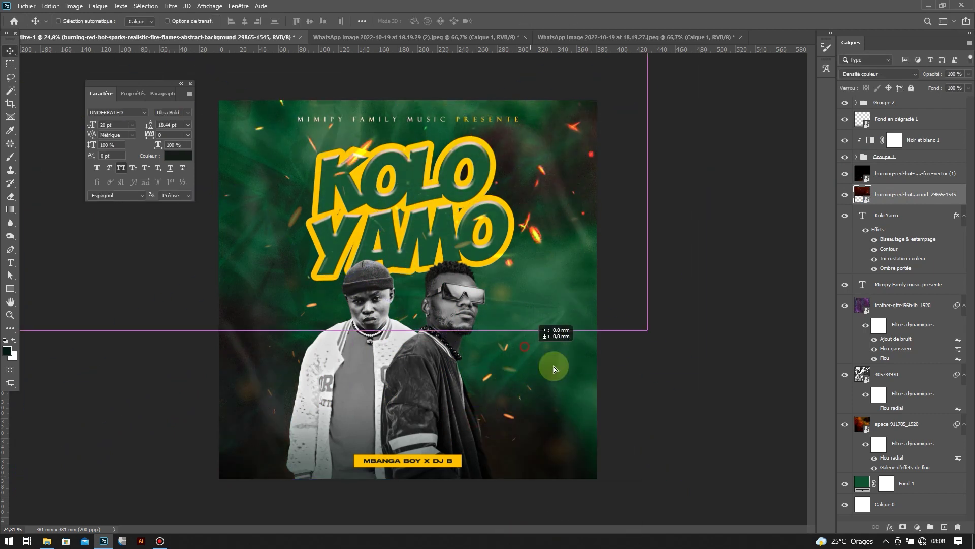
key("Return")
left_click(904, 528)
left_click_drag(382, 234, 509, 250)
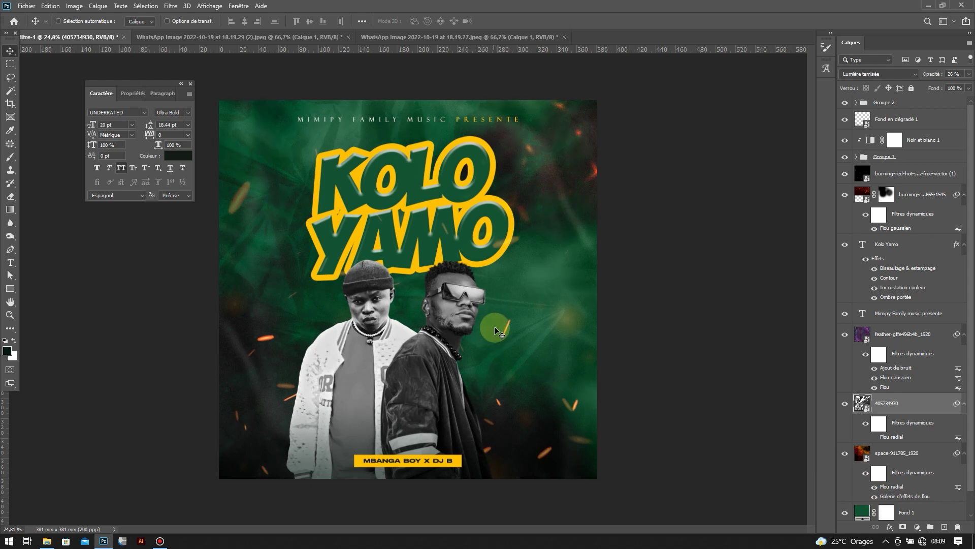
Place the warm light image beside the white-jacket man's shoulder on the left.
left_click(892, 105)
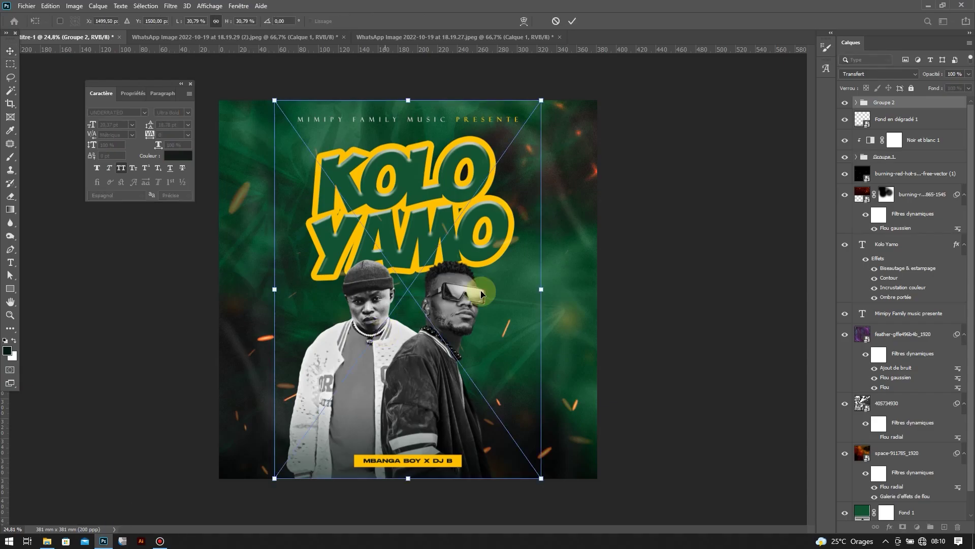
left_click_drag(489, 288, 356, 359)
key("Return")
left_click(879, 73)
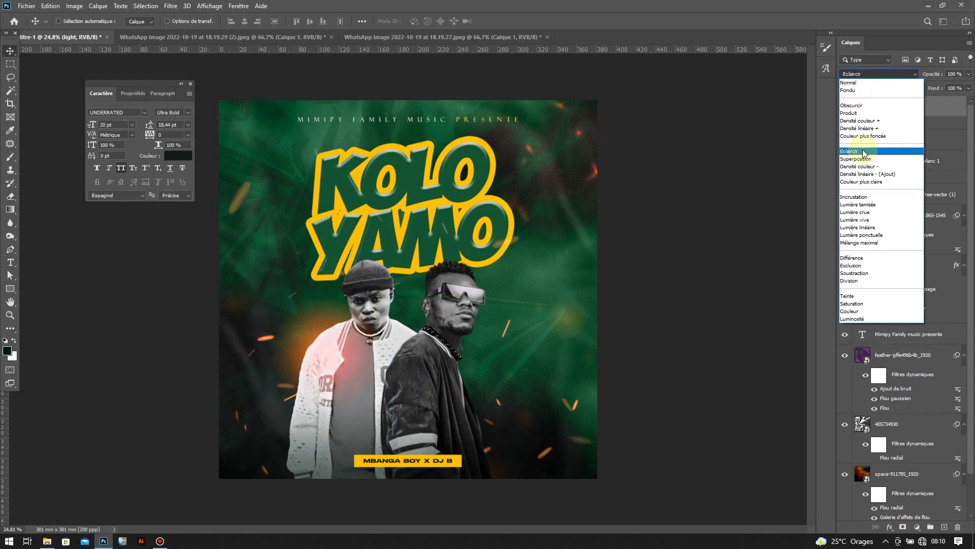
Blend the light glow onto the left figure with Densité linéaire - (Ajout) at 85% opacity.
left_click(873, 175)
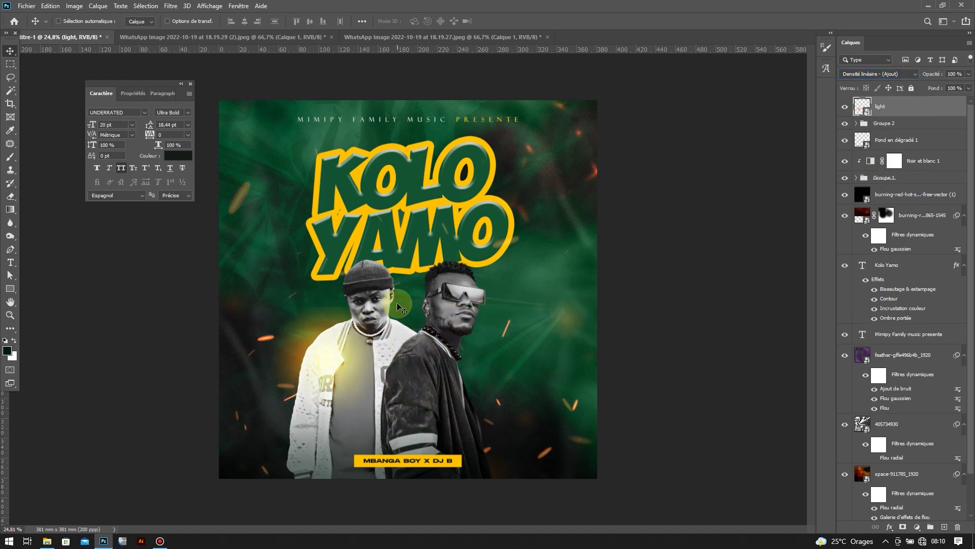
left_click_drag(330, 356, 358, 358)
left_click(969, 74)
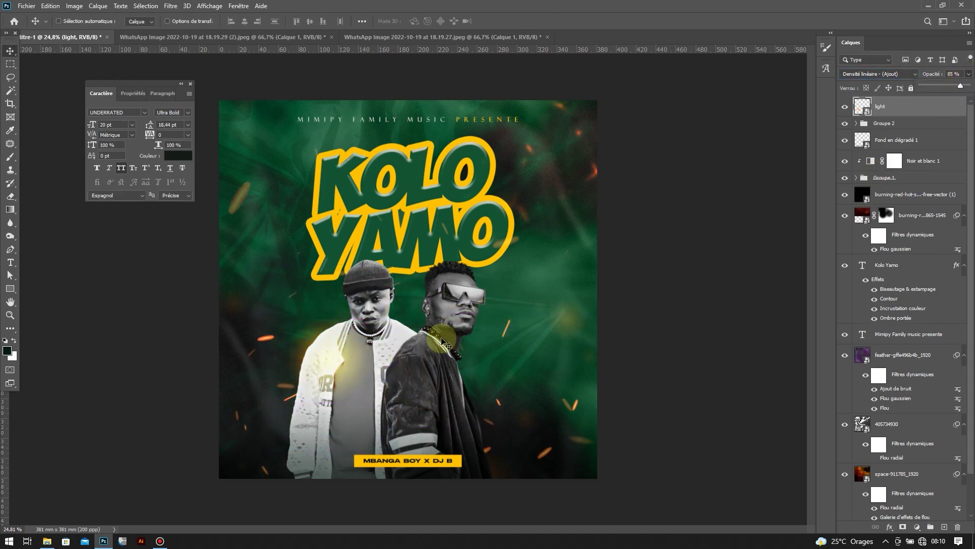
Shift the right figure slightly right, enlarge the name banner, and recheck the light opacity.
left_click_drag(464, 304, 472, 305)
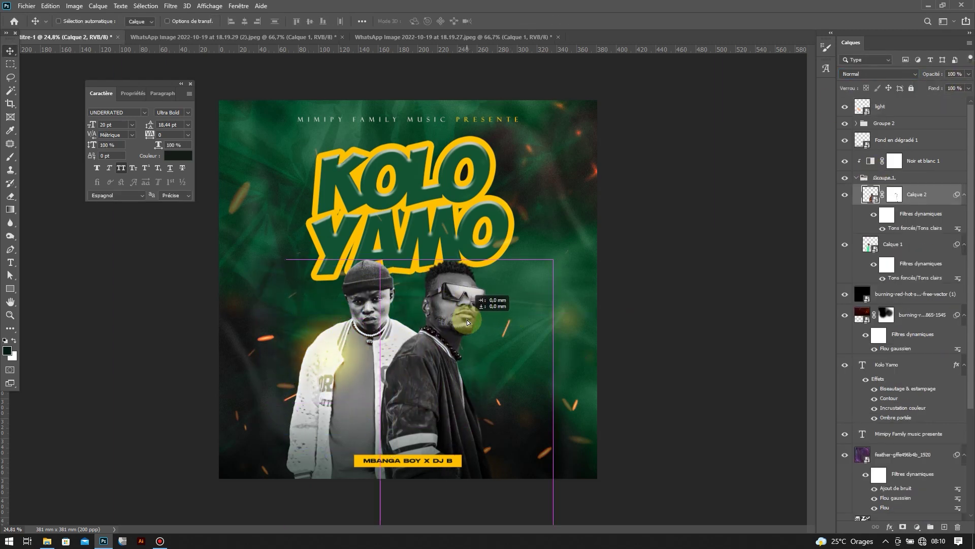
left_click(884, 123)
key("ctrl+t")
key("Return")
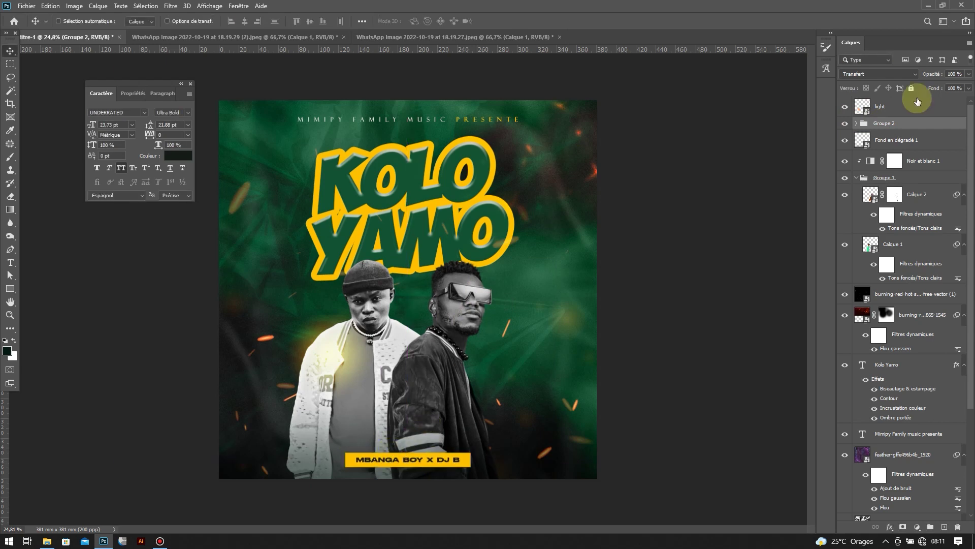
left_click(880, 107)
left_click(969, 73)
Re-transform the figures group and Kolo Yamo title, then add a Curves adjustment layer.
left_click(906, 178)
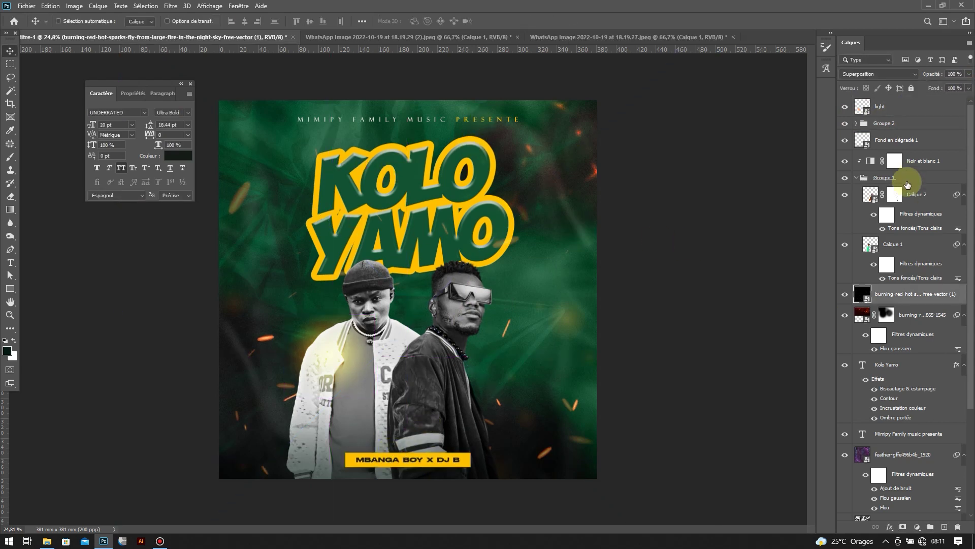
left_click(856, 177)
key("ctrl+t")
key("Return")
left_click(887, 265)
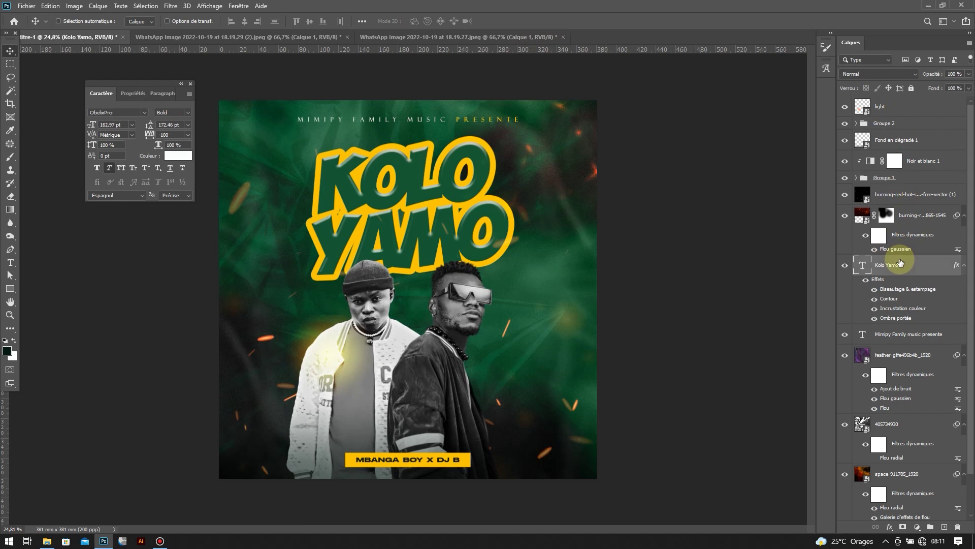
key("ctrl+t")
key("Return")
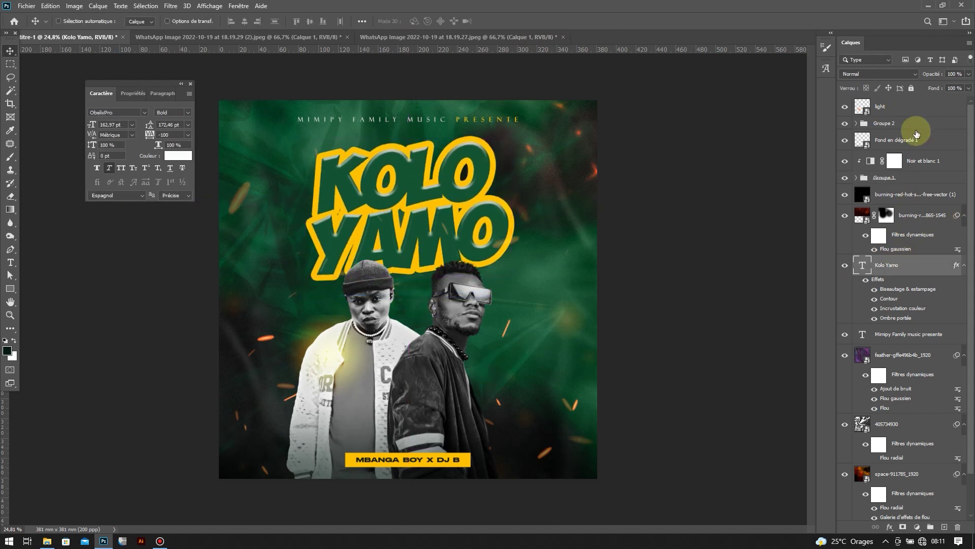
left_click(917, 527)
left_click(894, 414)
Pull the curve down, invert its mask, and paint the darkening back along the left edge.
left_click_drag(174, 188, 173, 196)
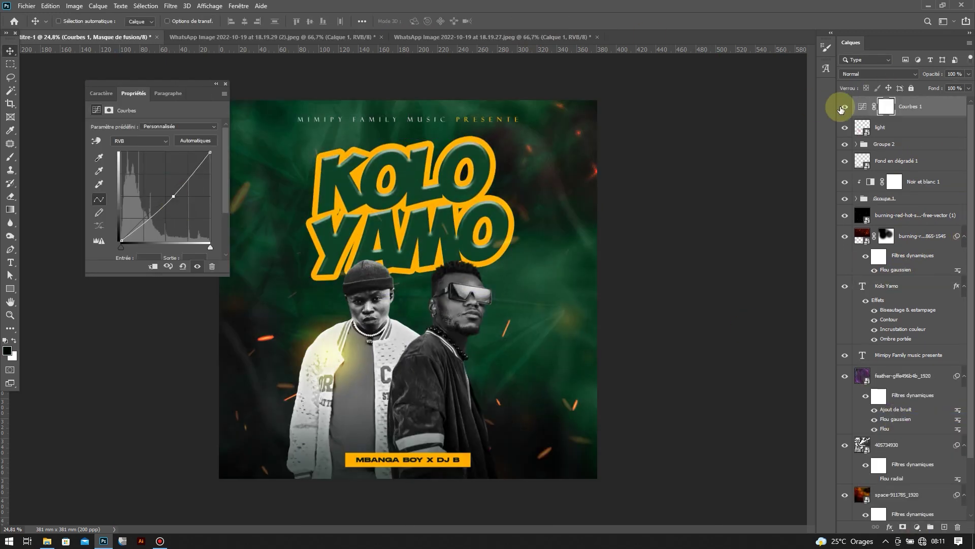
key("ctrl+i")
key("b")
scroll(482, 229, "down", 2)
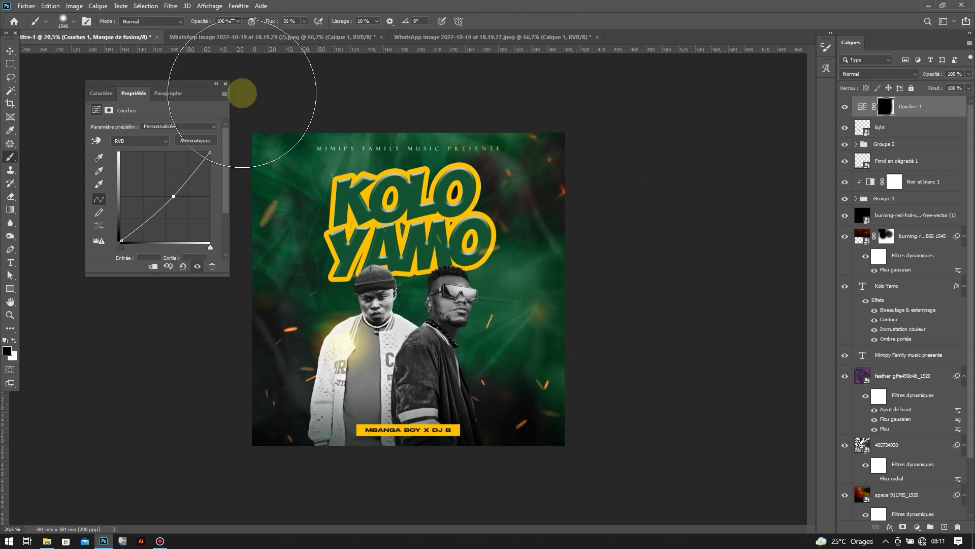
left_click_drag(213, 90, 153, 88)
key("x")
left_click_drag(240, 348, 261, 407)
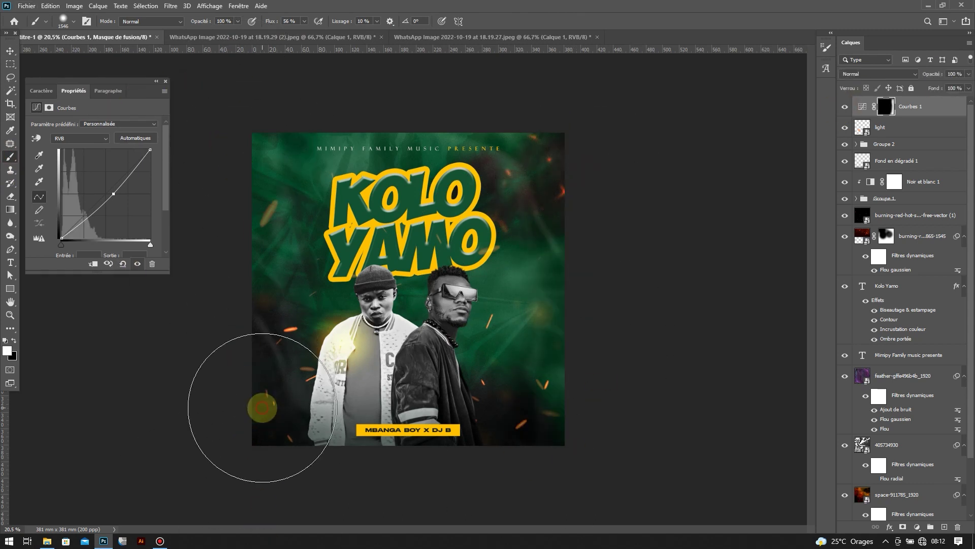
Refine the edge darkening with a smaller brush and more Contour progressif feathering.
scroll(406, 267, "up", 3)
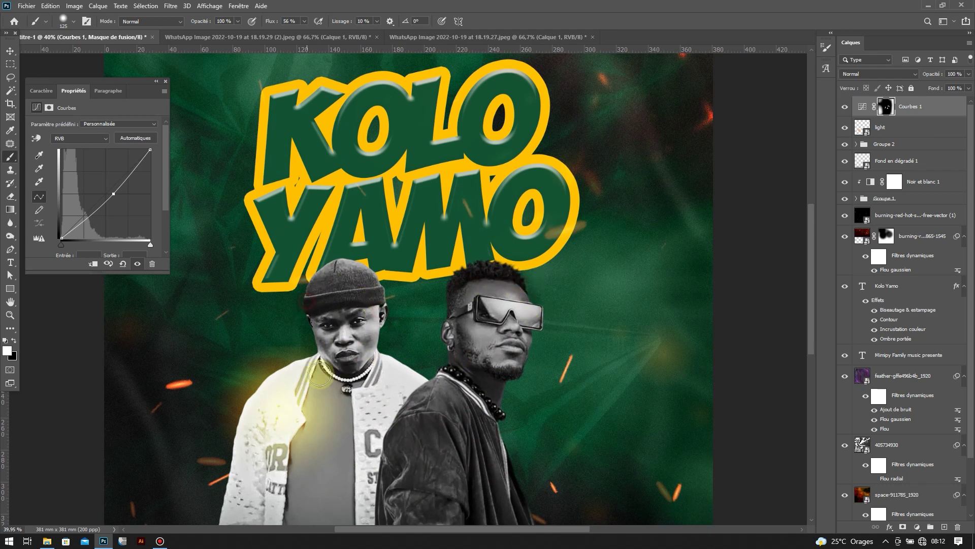
scroll(275, 523, "down", 1)
scroll(406, 523, "down", 3)
key("bracketleft")
key("bracketleft")
key("bracketleft")
scroll(483, 264, "up", 1)
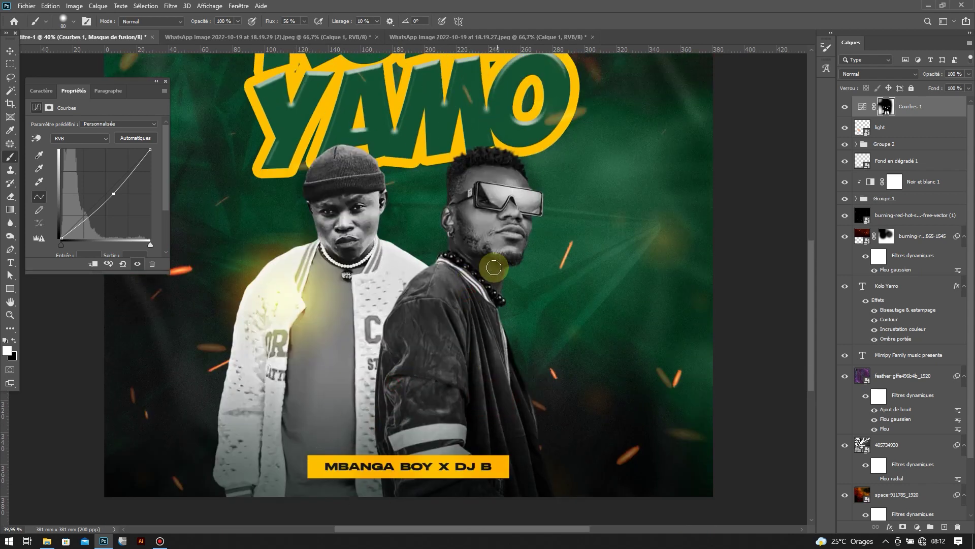
scroll(528, 208, "down", 3)
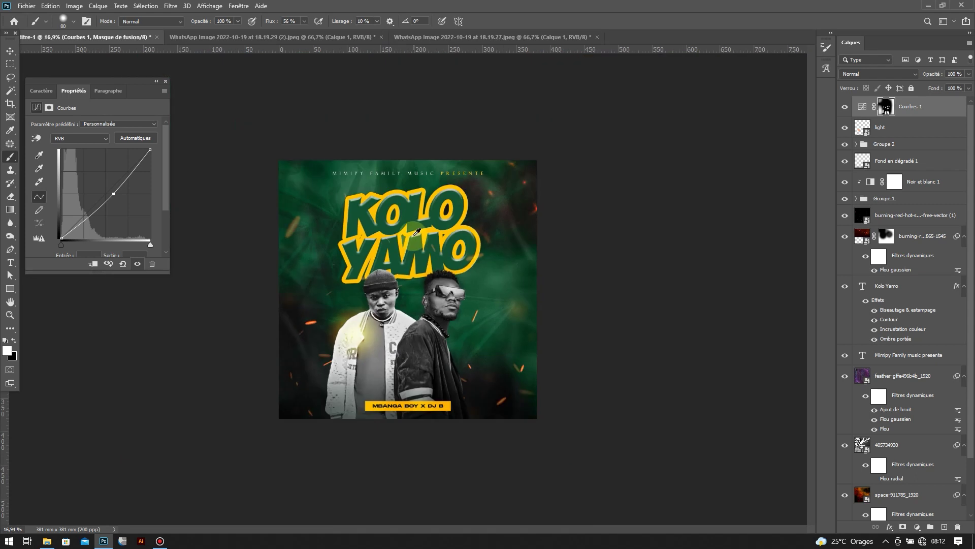
scroll(371, 280, "up", 1)
left_click(844, 108)
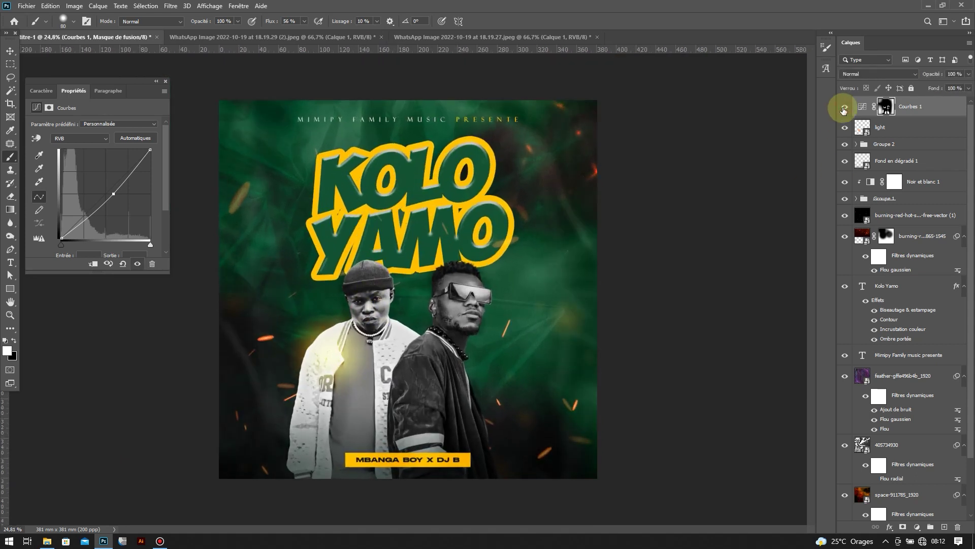
left_click(49, 108)
left_click_drag(34, 191, 49, 192)
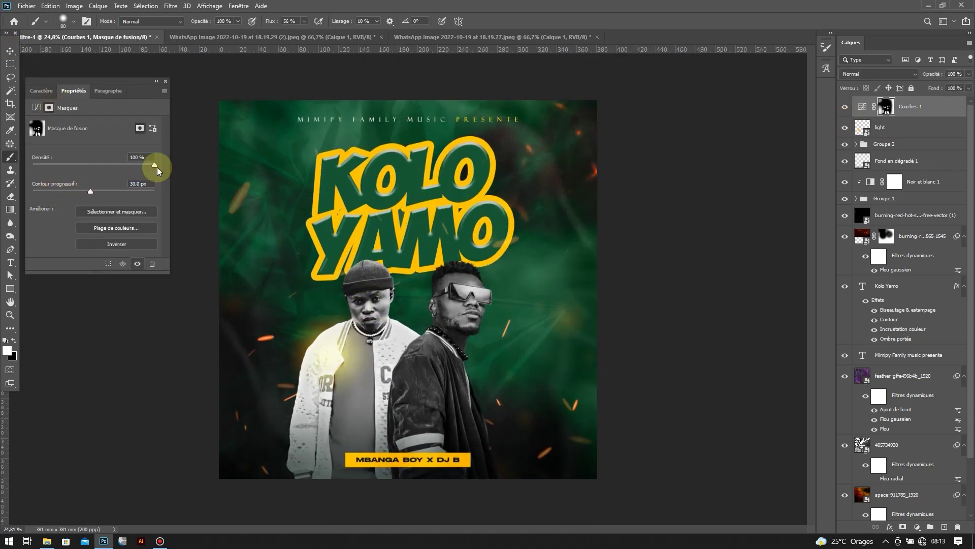
Place another light image and squash it into a thin, small streak.
key("v")
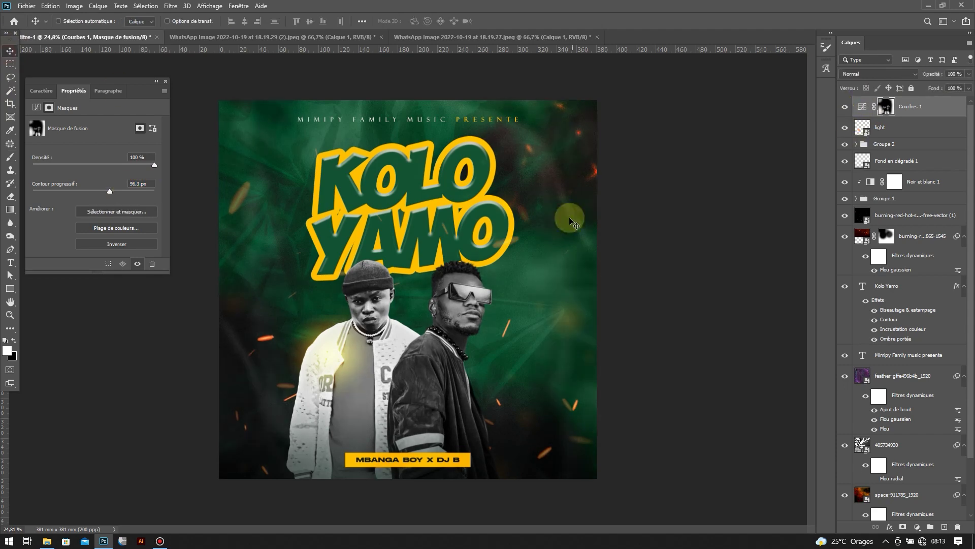
left_click(47, 540)
left_click_drag(588, 256, 407, 285)
left_click_drag(409, 100, 409, 413)
left_click_drag(469, 469, 471, 301)
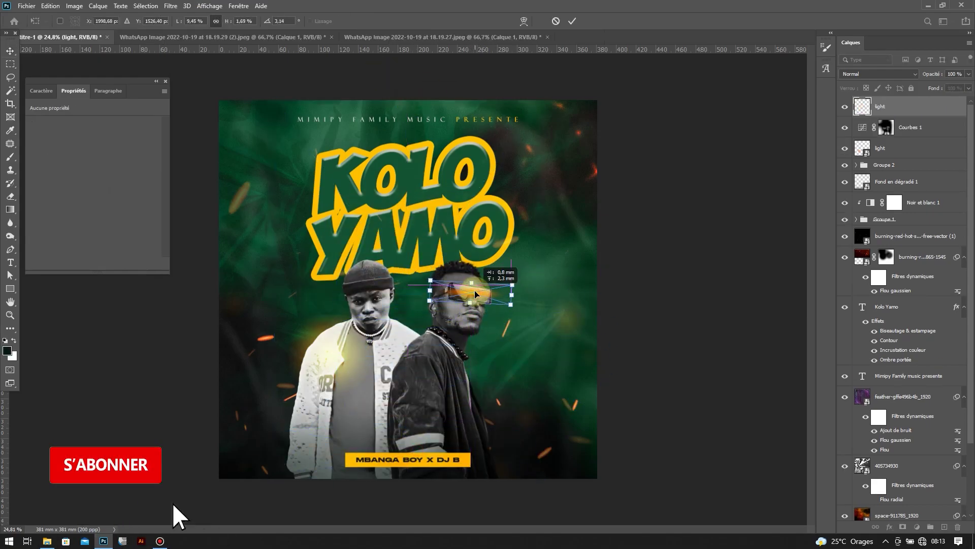
Blend the light streak as a glow and position it over the right man's sunglasses.
key("Return")
left_click(879, 73)
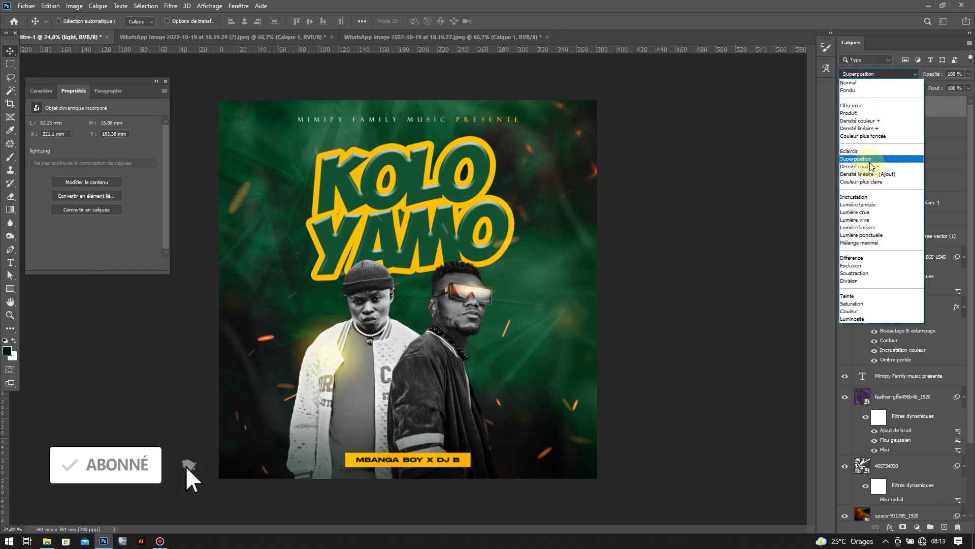
left_click(871, 166)
key("ctrl+t")
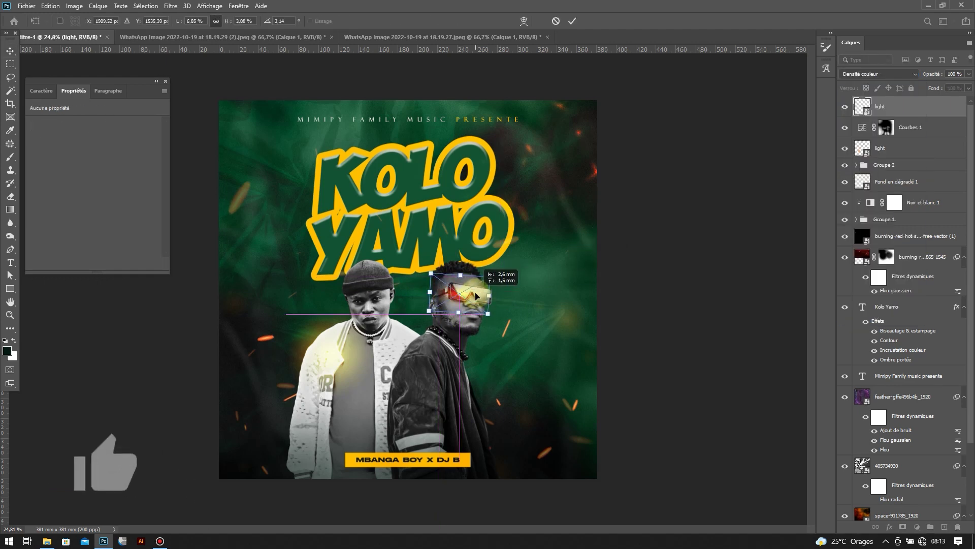
key("Return")
left_click_drag(477, 295, 502, 319)
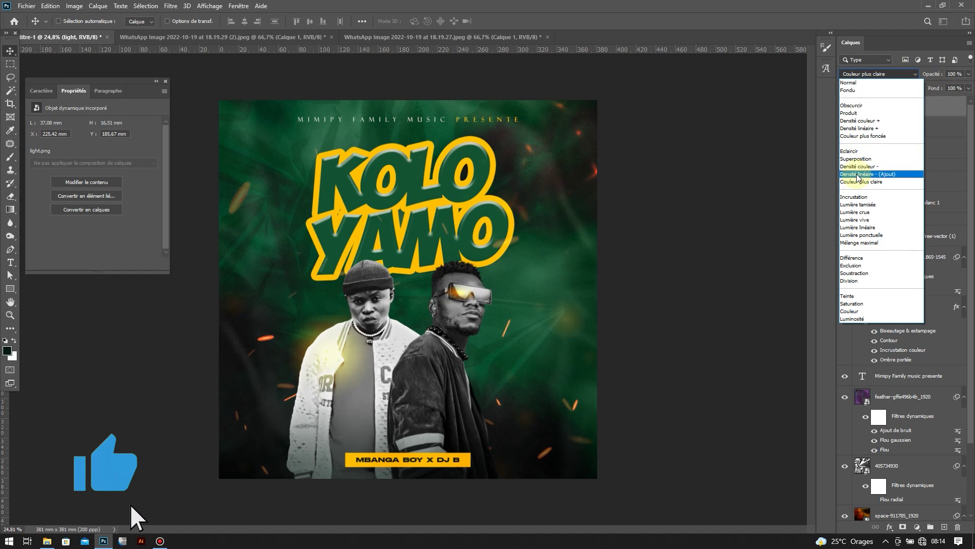
left_click(864, 74)
left_click_drag(482, 295, 516, 317)
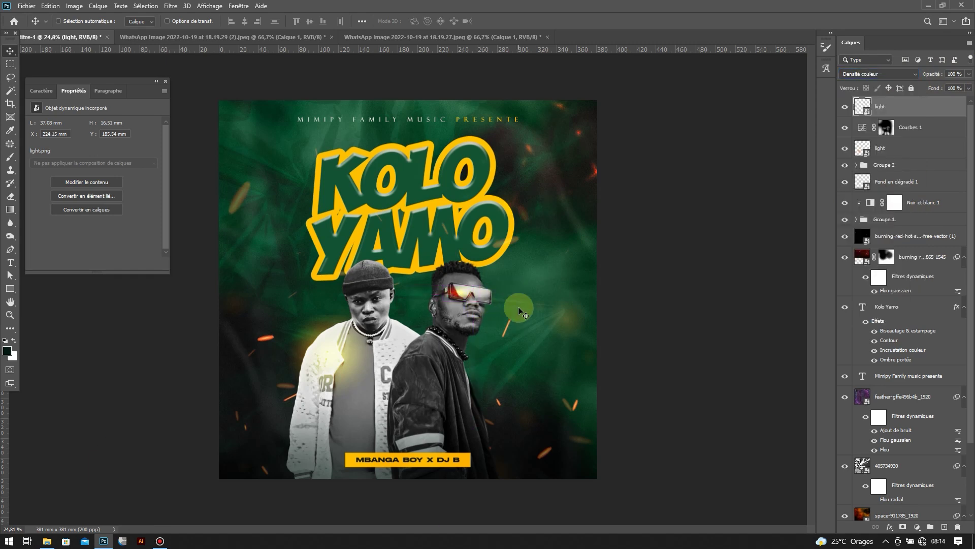
Duplicate the glow as 'light copy' and place it near the glasses.
key("ctrl+minus")
left_click_drag(480, 286, 472, 285)
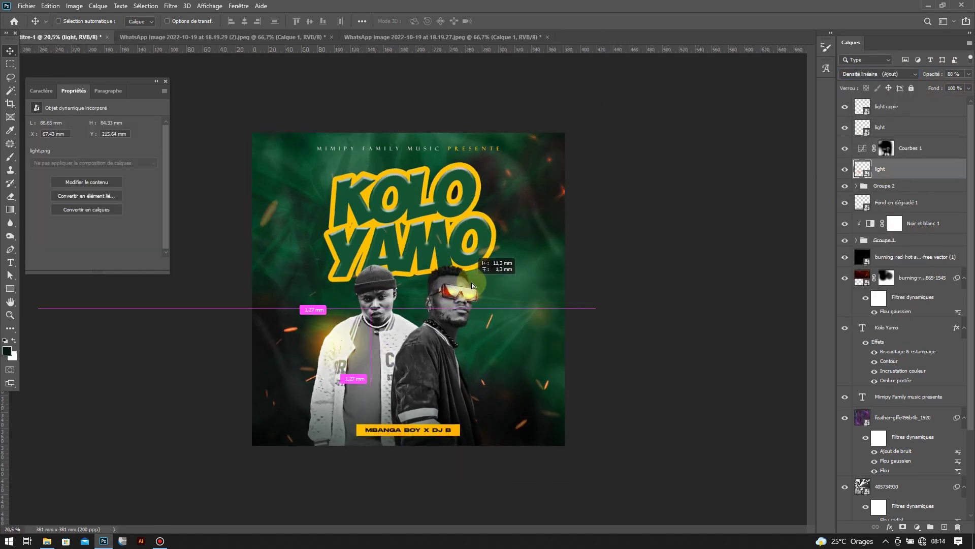
left_click(916, 527)
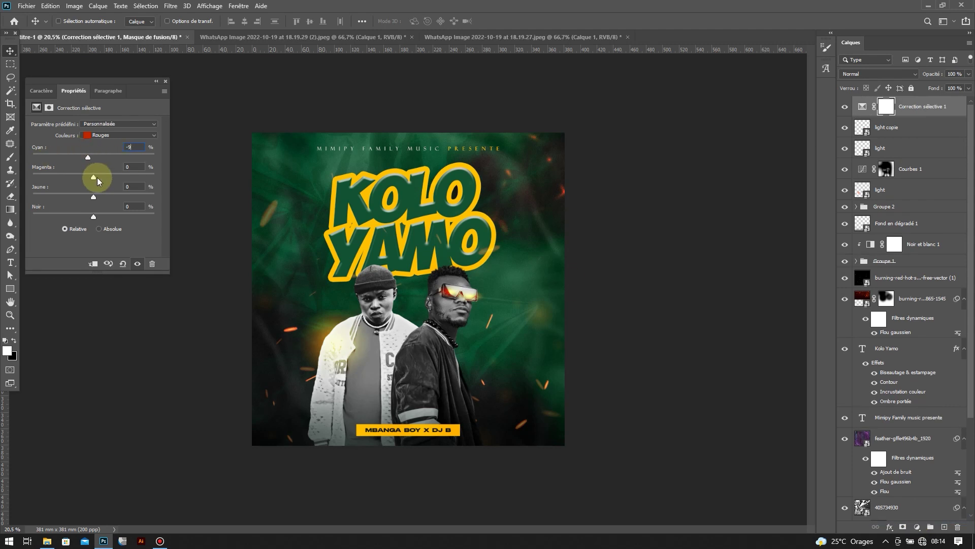
Tune the Selective Color layer's reds, yellows, greens and blues sliders.
left_click_drag(107, 177, 143, 174)
left_click_drag(60, 190, 133, 214)
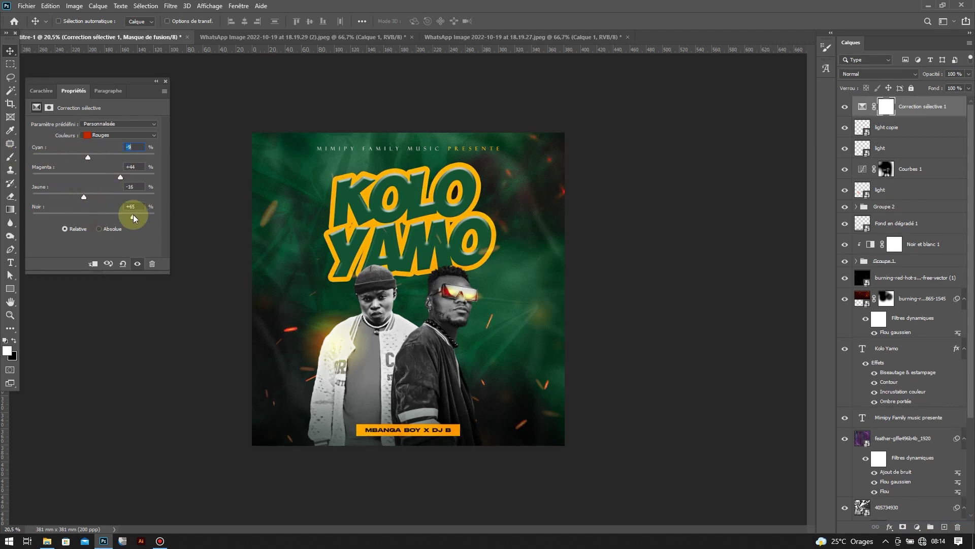
left_click(86, 135)
left_click(91, 144)
mouse_move(93, 177)
left_mouse_down()
mouse_move(42, 175)
mouse_move(95, 176)
left_mouse_up()
mouse_move(93, 197)
left_mouse_down()
mouse_move(126, 198)
mouse_move(136, 224)
mouse_move(109, 221)
left_mouse_up()
left_click(119, 135)
left_click(92, 144)
mouse_move(96, 176)
left_mouse_down()
mouse_move(105, 176)
mouse_move(63, 207)
left_mouse_up()
left_click(119, 135)
left_click(110, 177)
left_click_drag(94, 157, 137, 157)
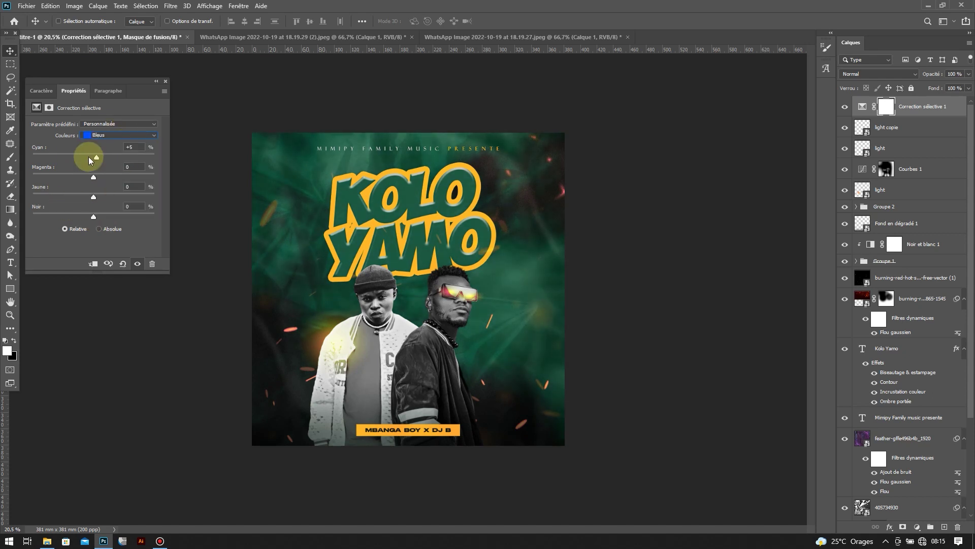
Add a Color Balance layer, shift the midtones, set magenta–green to -7 and opacity 67%.
left_click(917, 527)
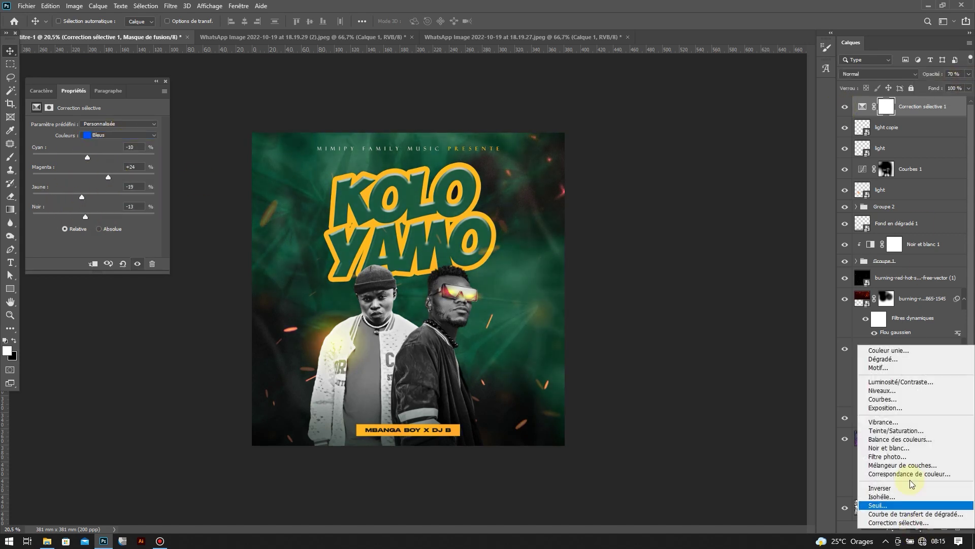
left_click(894, 438)
left_click_drag(80, 178, 77, 181)
mouse_move(80, 147)
left_mouse_down()
mouse_move(70, 147)
mouse_move(77, 162)
left_mouse_up()
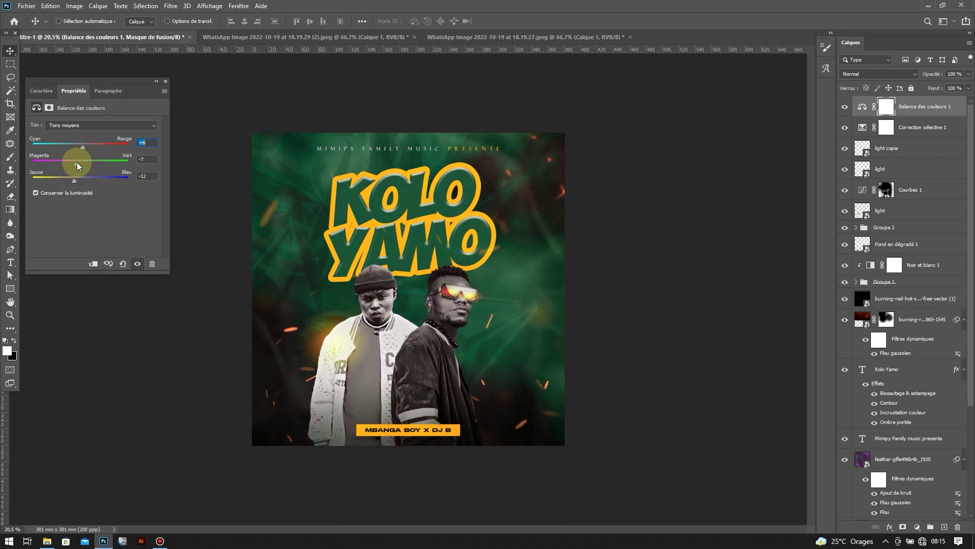
key("6")
key("7")
Add a slightly darkening Brightness/Contrast layer at 65% opacity.
left_click(917, 527)
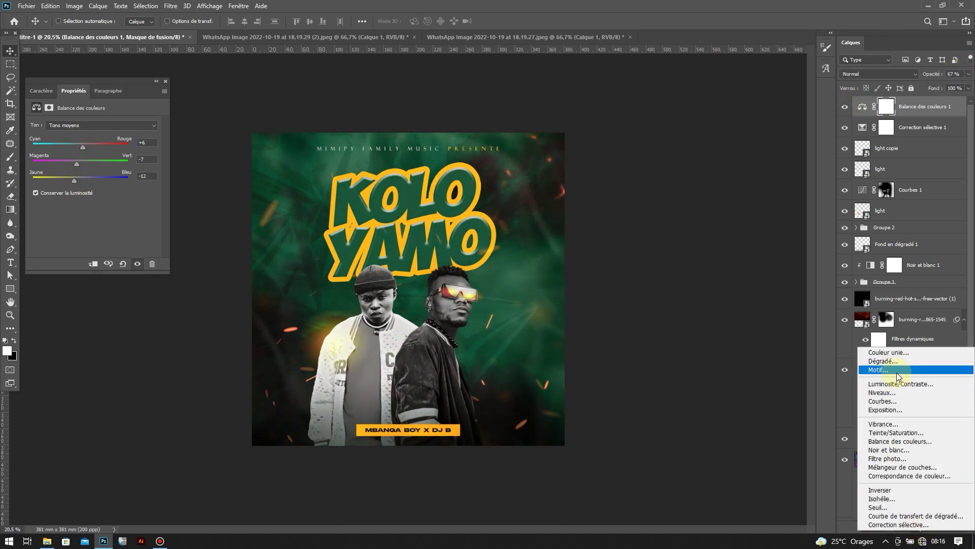
left_click(894, 382)
left_click_drag(94, 152, 89, 153)
left_click_drag(946, 90, 951, 91)
scroll(380, 213, "up", 1)
Export the graded cover as a 3000×3000 JPG, then create a new blank square document.
left_click(26, 6)
left_click(168, 161)
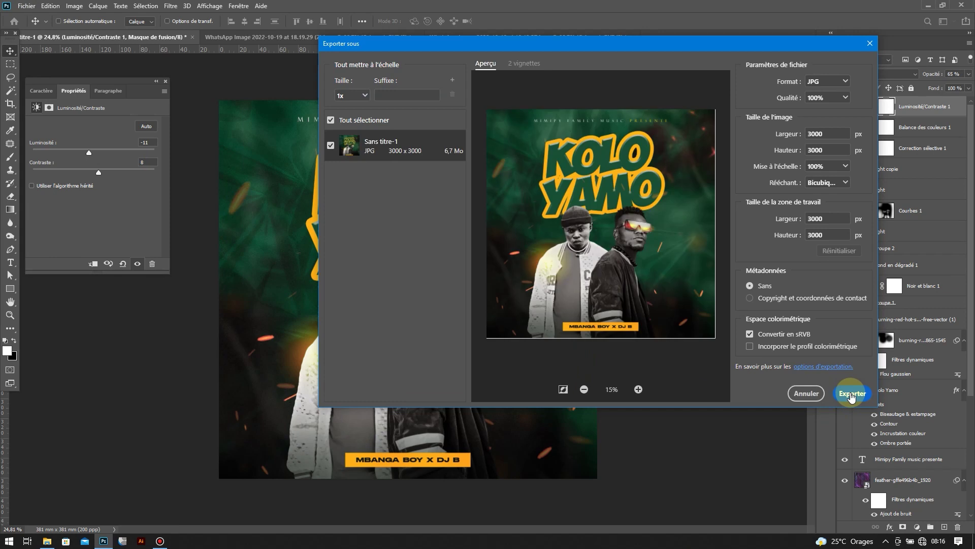
left_click(851, 396)
left_click(444, 387)
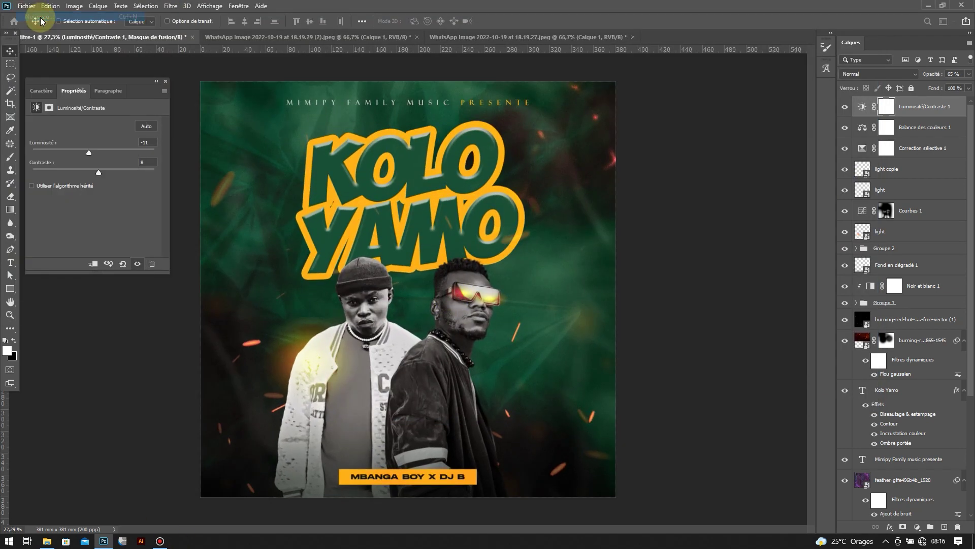
key("ctrl+n")
key("Return")
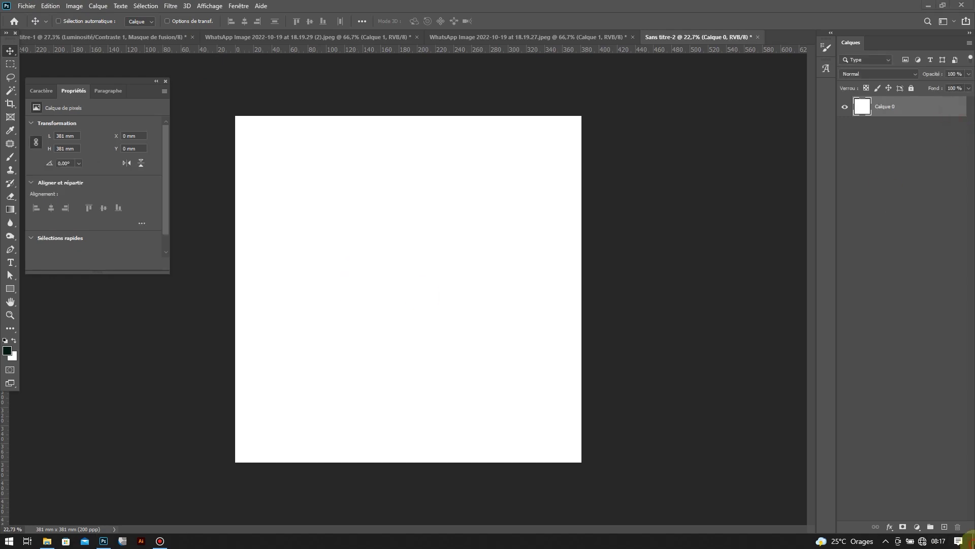
Drag the exported cover JPG from the desktop into the new document.
key("super+d")
left_click_drag(266, 94, 366, 505)
key("Return")
Add a Solid Color fill with a deep orange sampled from the MBANGA BOY label.
left_click(917, 527)
left_click(893, 351)
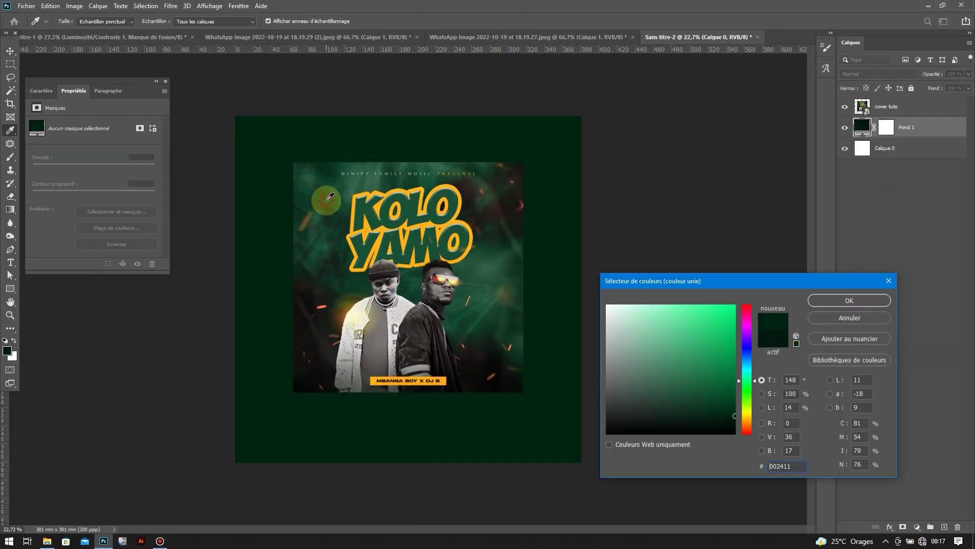
left_click(374, 379)
left_click(722, 366)
left_click(734, 305)
key("Return")
Give the cover layer a stronger, tighter Drop Shadow style.
right_click(909, 107)
left_click(805, 109)
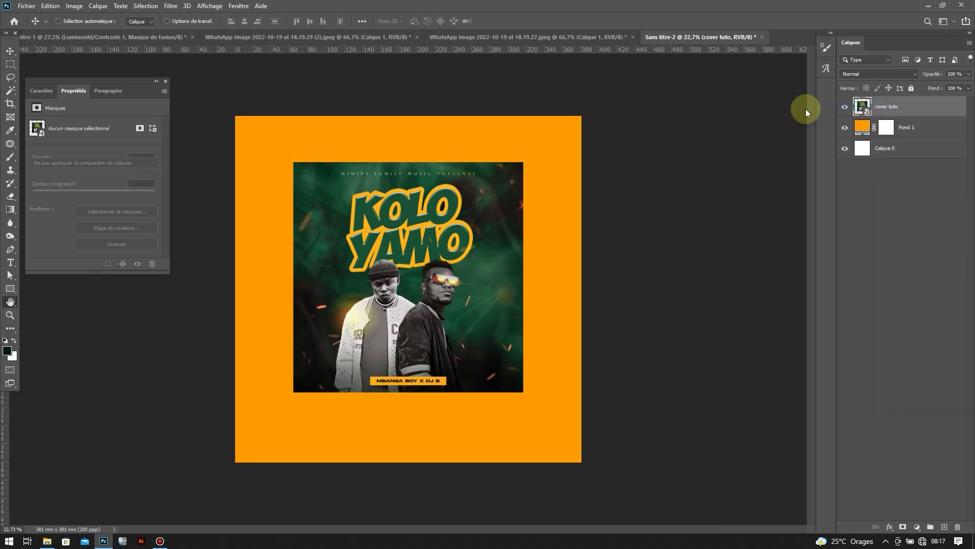
left_click_drag(738, 131, 753, 128)
left_click_drag(760, 180, 745, 184)
left_click(932, 95)
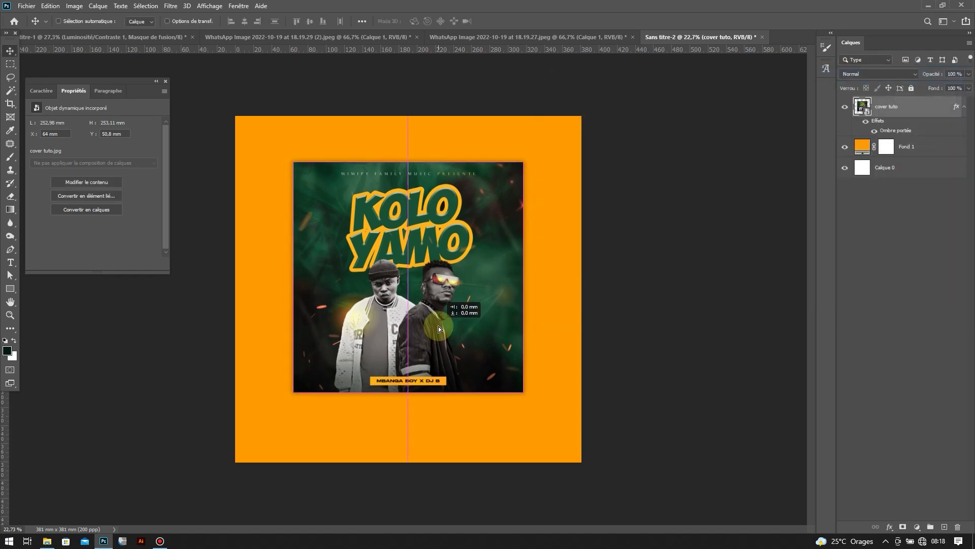
Cancel a cover resize and start a text line near the bottom of the canvas.
key("ctrl+t")
left_click_drag(408, 392, 410, 386)
key("Escape")
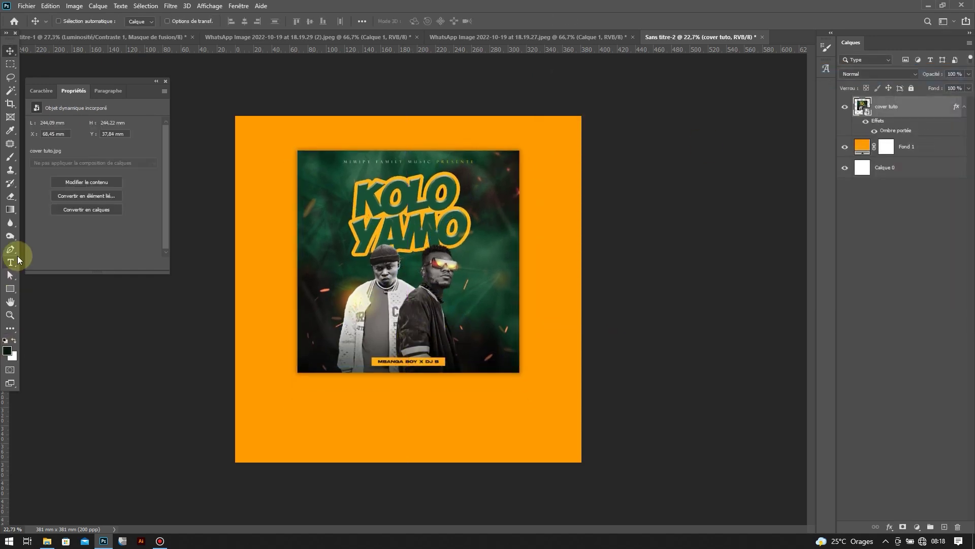
left_click(10, 262)
left_click(306, 421)
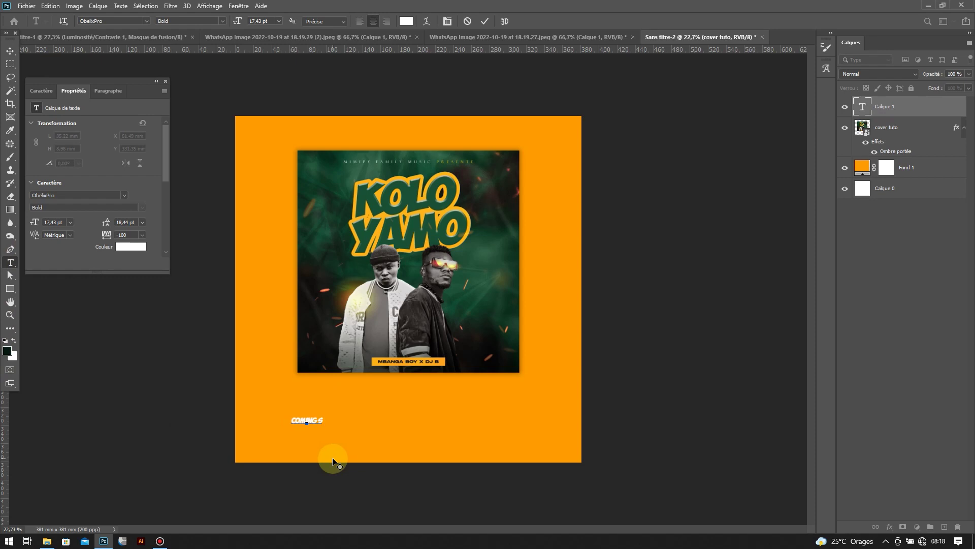
Finish typing 'Coming soon' and centre it under the cover.
type("oon")
left_click(11, 51)
left_click_drag(310, 417, 406, 419)
Set the caption to Benzin-Medium, all caps, with letter spacing 120.
left_click(41, 90)
left_click(49, 165)
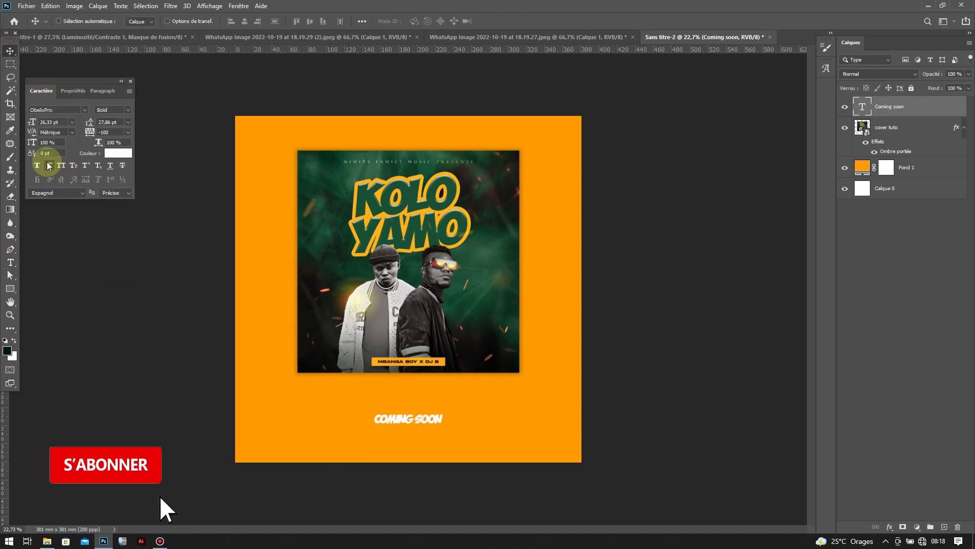
left_click(84, 110)
left_click(51, 144)
left_click(128, 132)
left_click(88, 186)
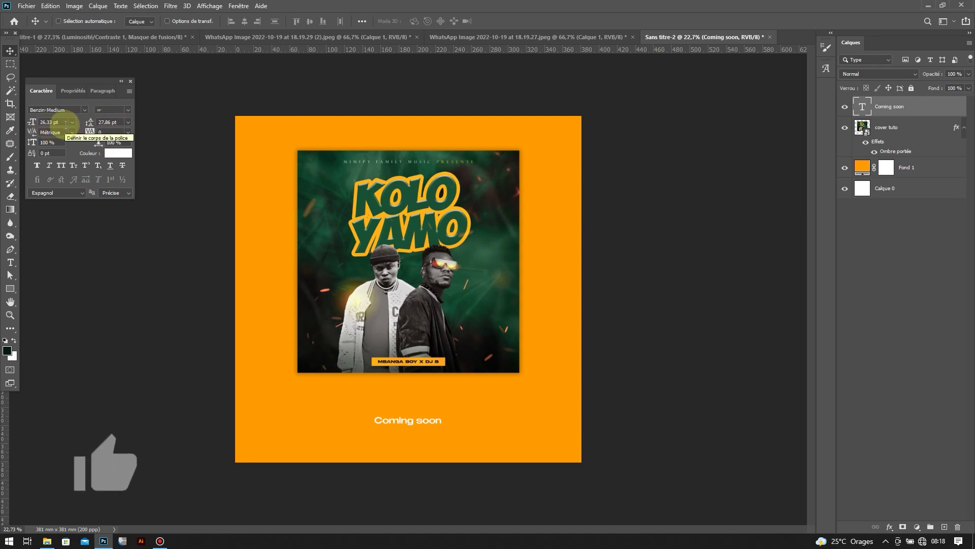
left_click(61, 165)
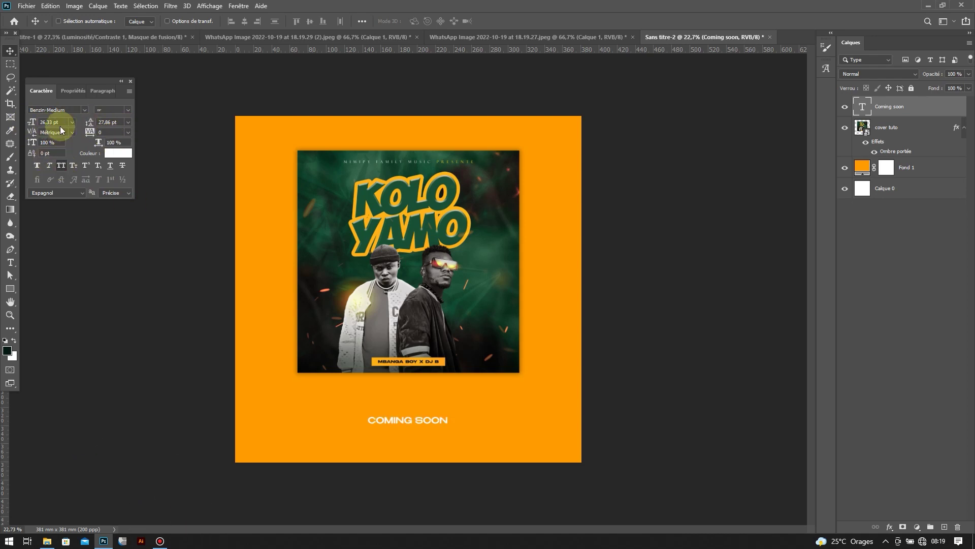
left_click(61, 122)
left_click(107, 132)
type("120")
key("Return")
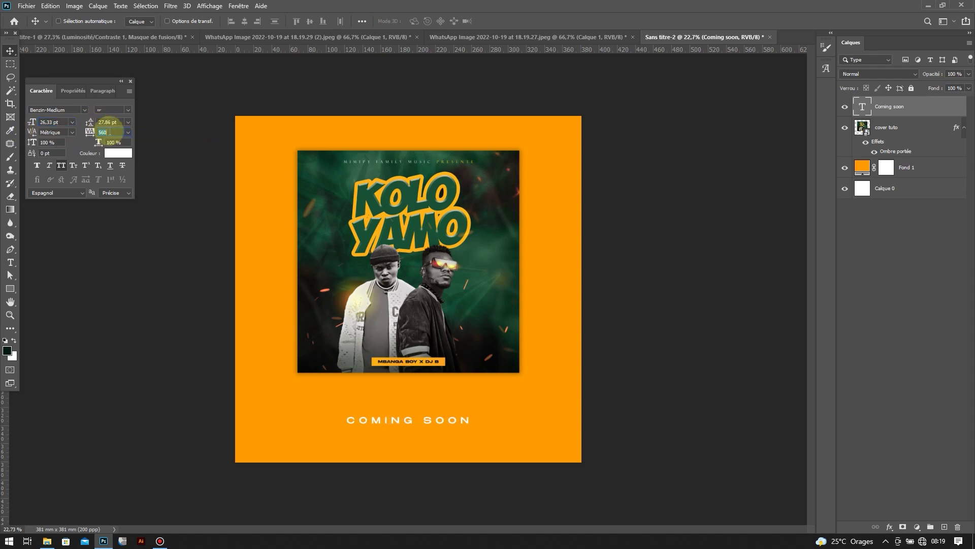
Colour COMING SOON dark green sampled from the cover and nudge its position.
left_click(118, 153)
left_click(323, 277)
left_click(868, 302)
mouse_move(433, 431)
left_mouse_down()
mouse_move(433, 413)
mouse_move(431, 436)
left_mouse_up()
Enlarge the cover downward with Free Transform.
left_click(894, 127)
key("ctrl+t")
left_click_drag(408, 372, 406, 401)
key("Return")
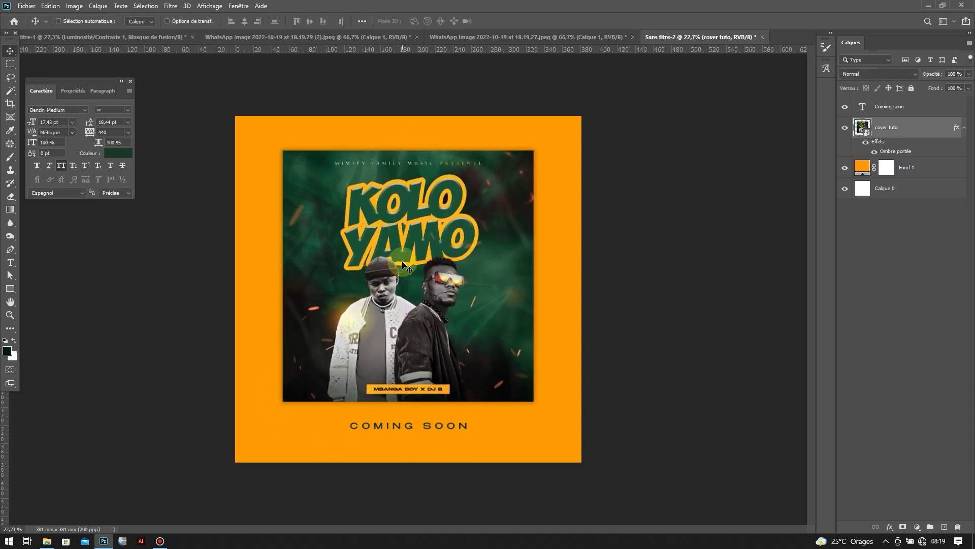
Add a new 'HK Management' text layer on the canvas.
key("t")
left_click(255, 275)
type("agement")
left_click(11, 51)
Rotate HK MANAGEMENT -90° to run vertically along the right edge, widening its spacing.
key("ctrl+t")
right_click(569, 284)
mouse_move(278, 300)
left_mouse_down()
mouse_move(576, 300)
mouse_move(568, 287)
left_mouse_up()
left_click(584, 406)
key("Return")
left_click_drag(90, 133, 102, 135)
key("ctrl+t")
key("Return")
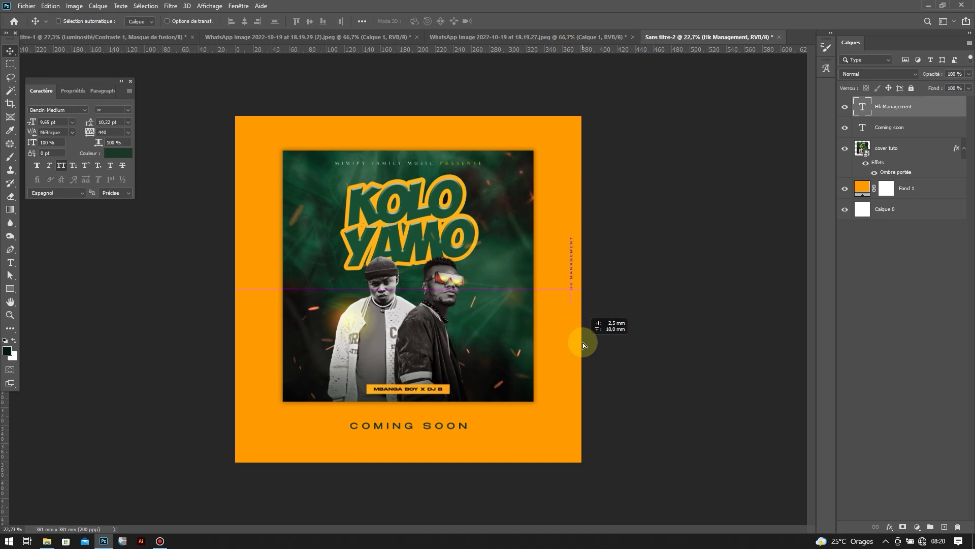
Set HK MANAGEMENT to Poppins Regular, 15 pt, letter spacing 240.
left_click(56, 110)
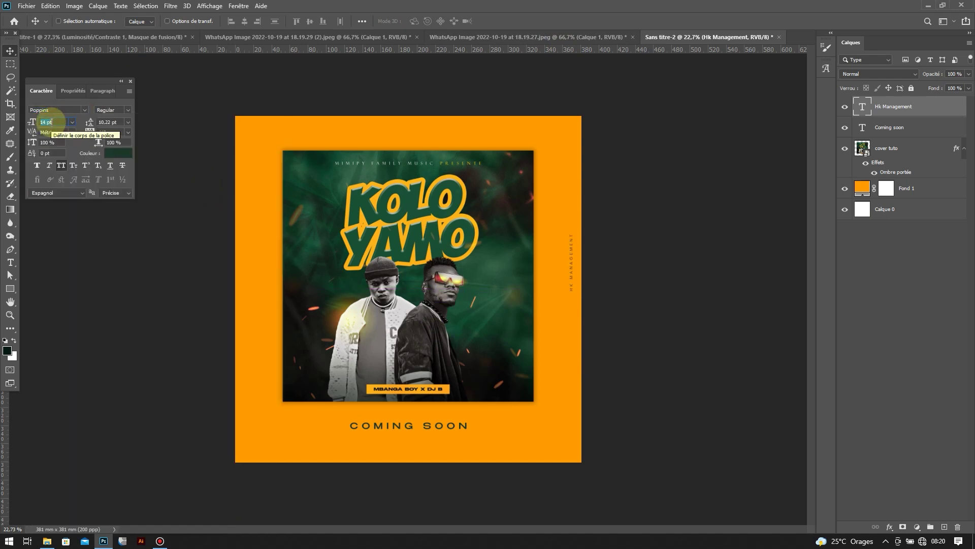
type("15")
key("Return")
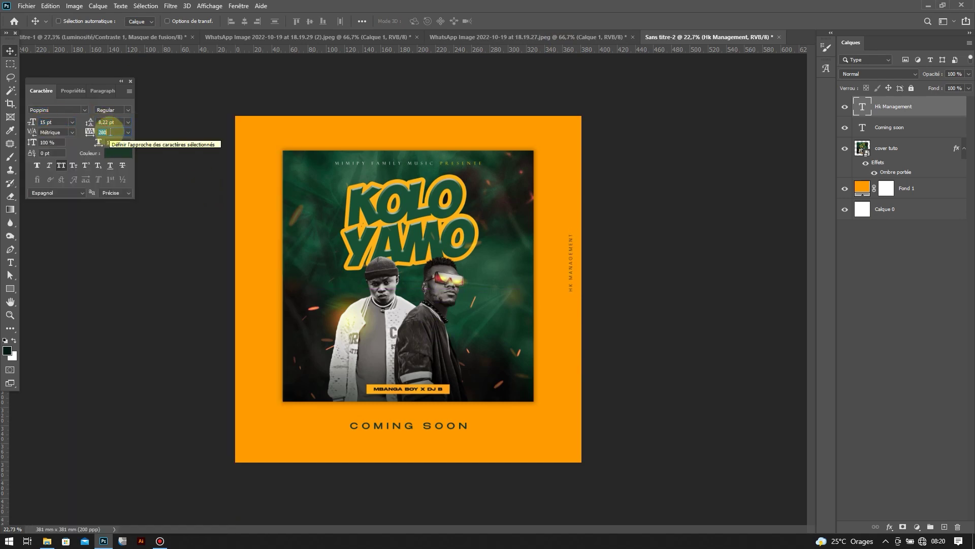
type("240")
key("Return")
left_click(54, 122)
Export the mockup via Export As and open the exported cover image to view it.
left_click(27, 6)
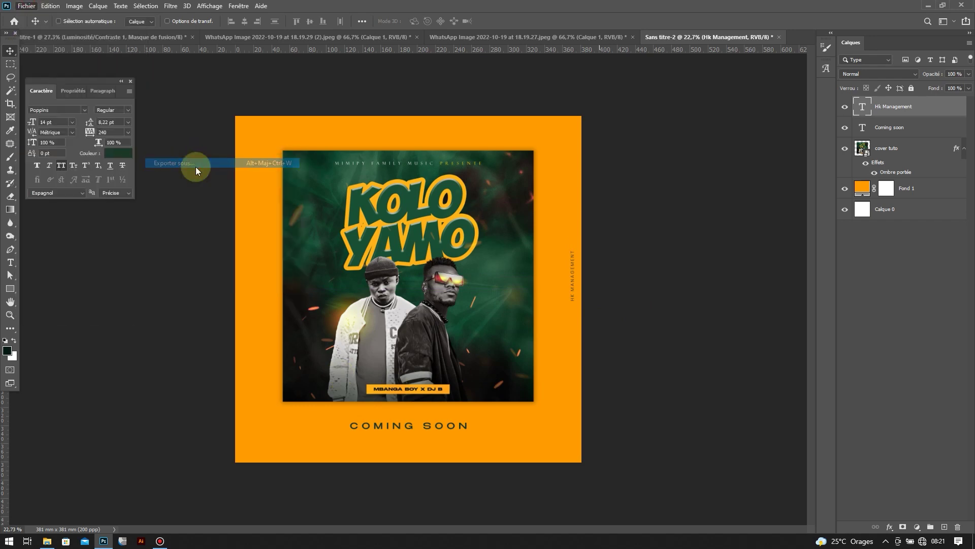
left_click(254, 174)
left_click(852, 393)
key("Return")
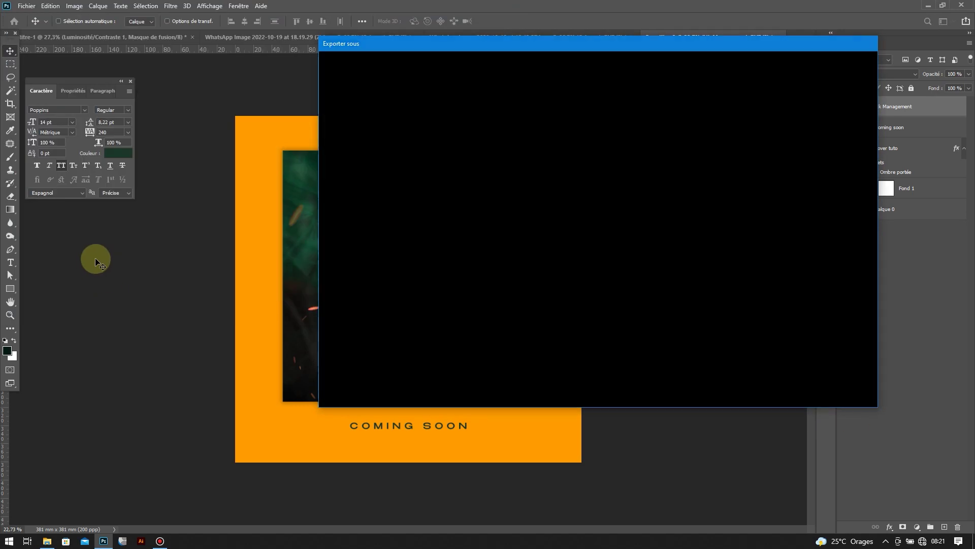
double_click(269, 126)
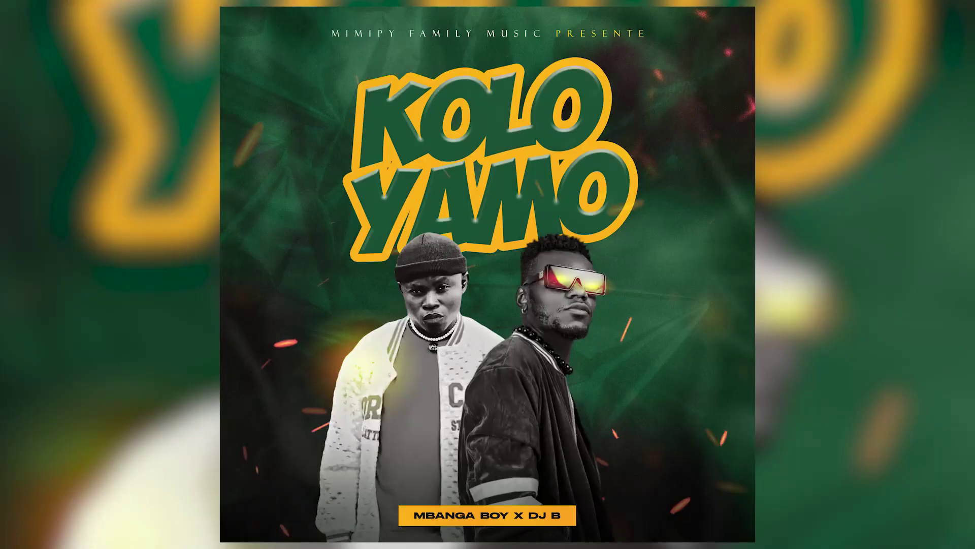